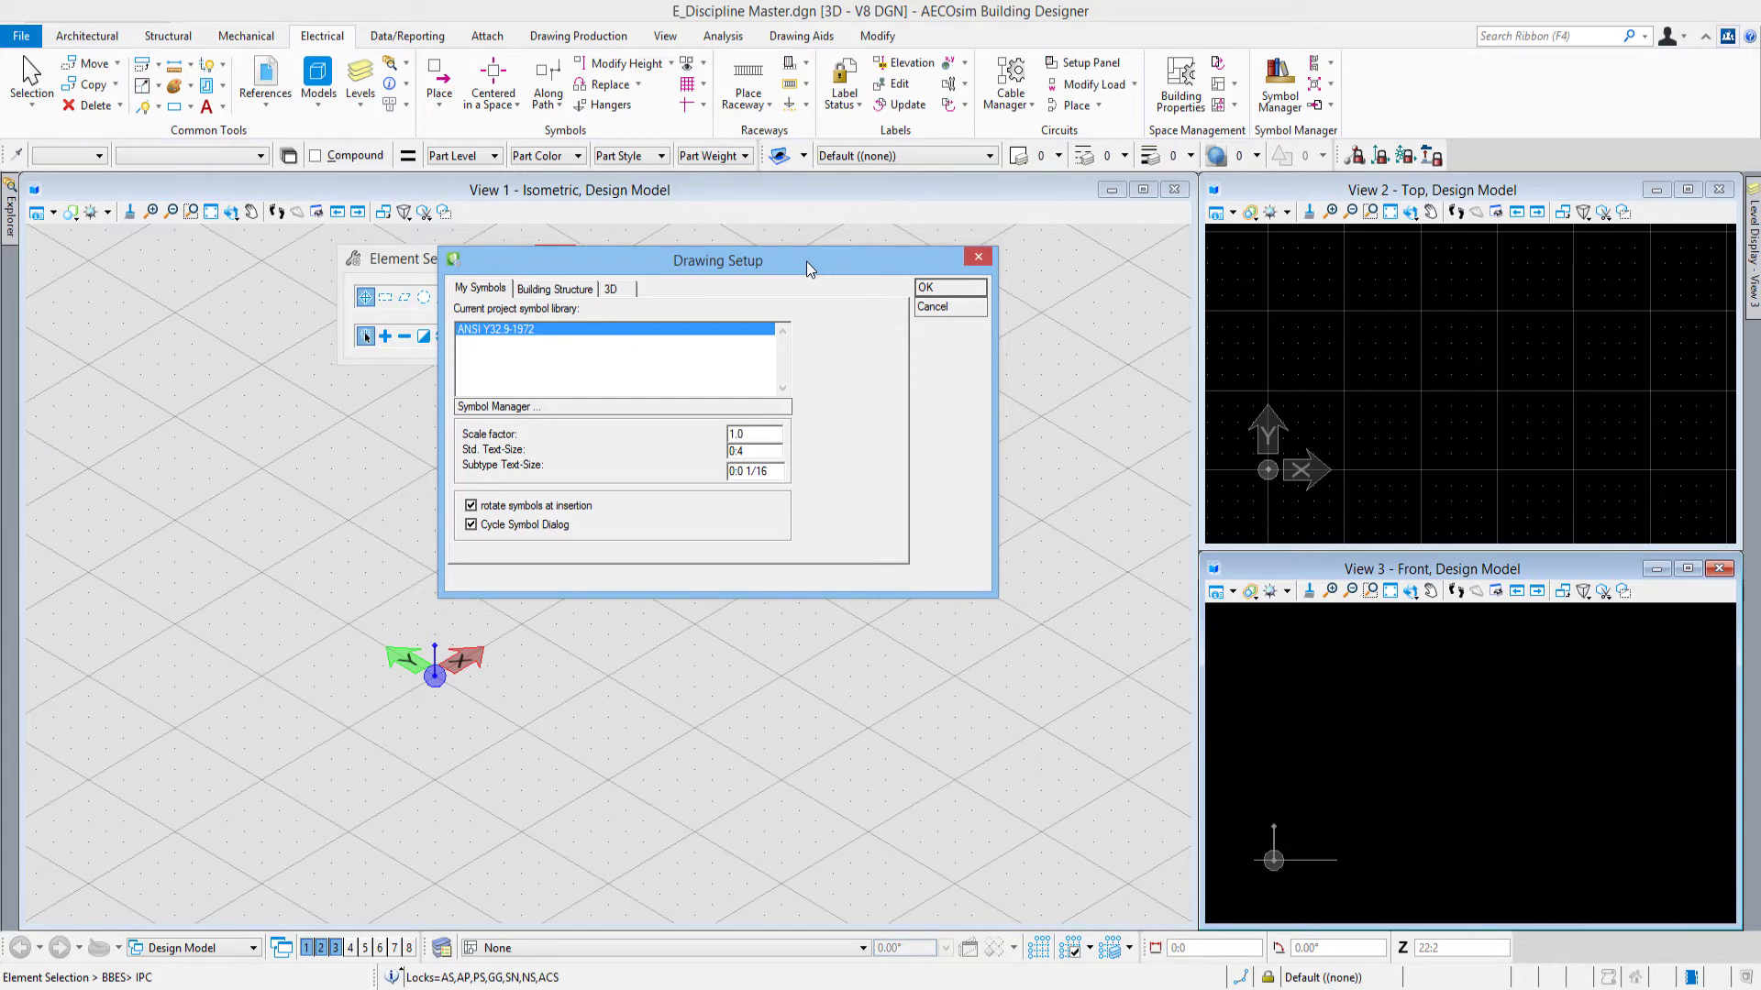
Step: Cancel the Drawing Setup dialog without changes so the isometric, top and front views show
left_click(932, 307)
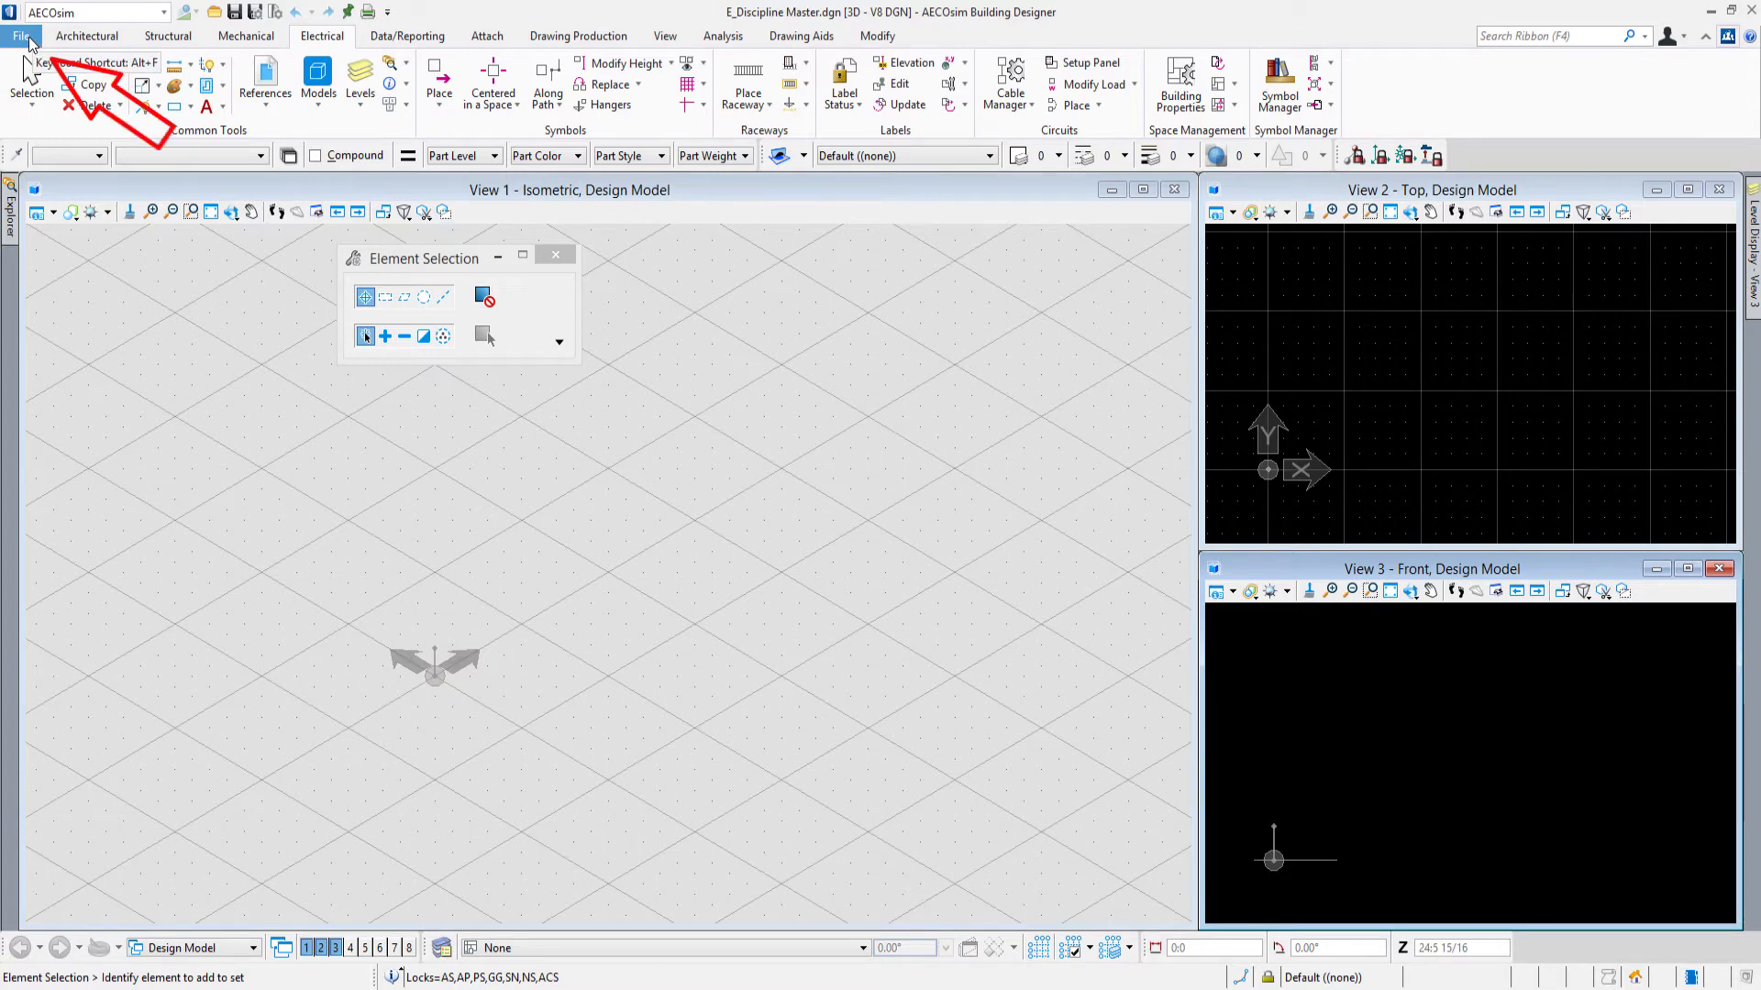
Step: Reopen Drawing Setup through File > Settings > Building > Electrical Setup > File Setup
left_click(27, 39)
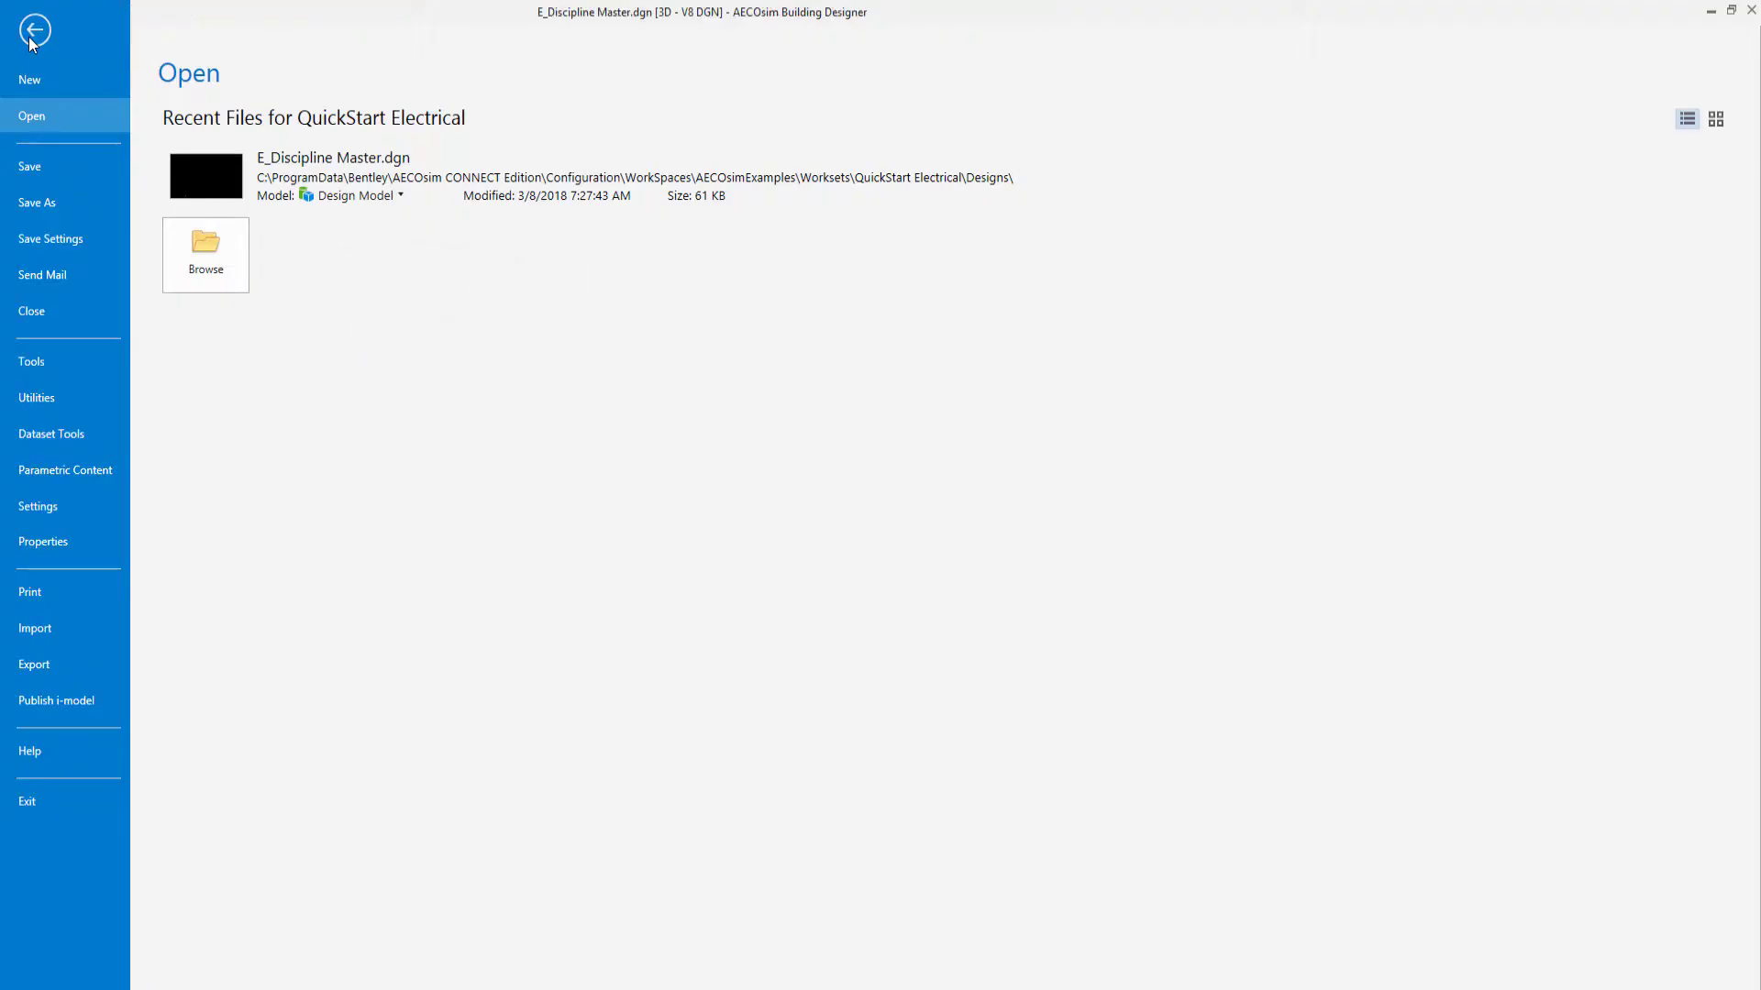
left_click(80, 506)
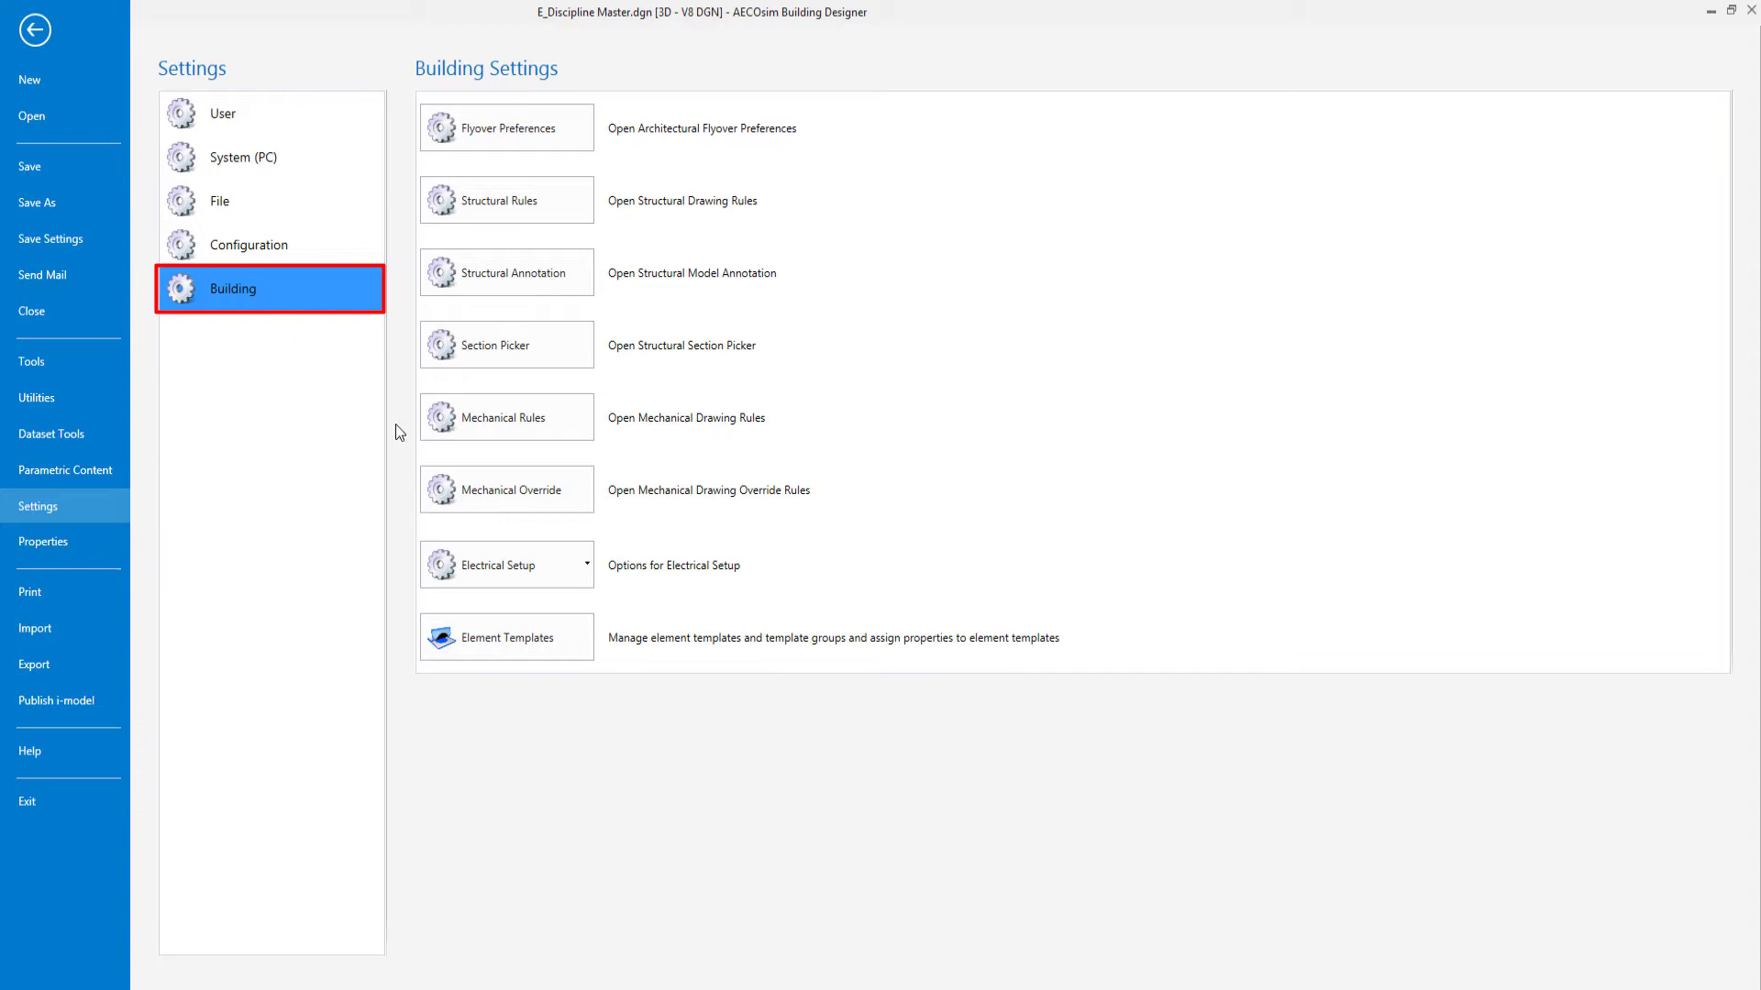
left_click(575, 561)
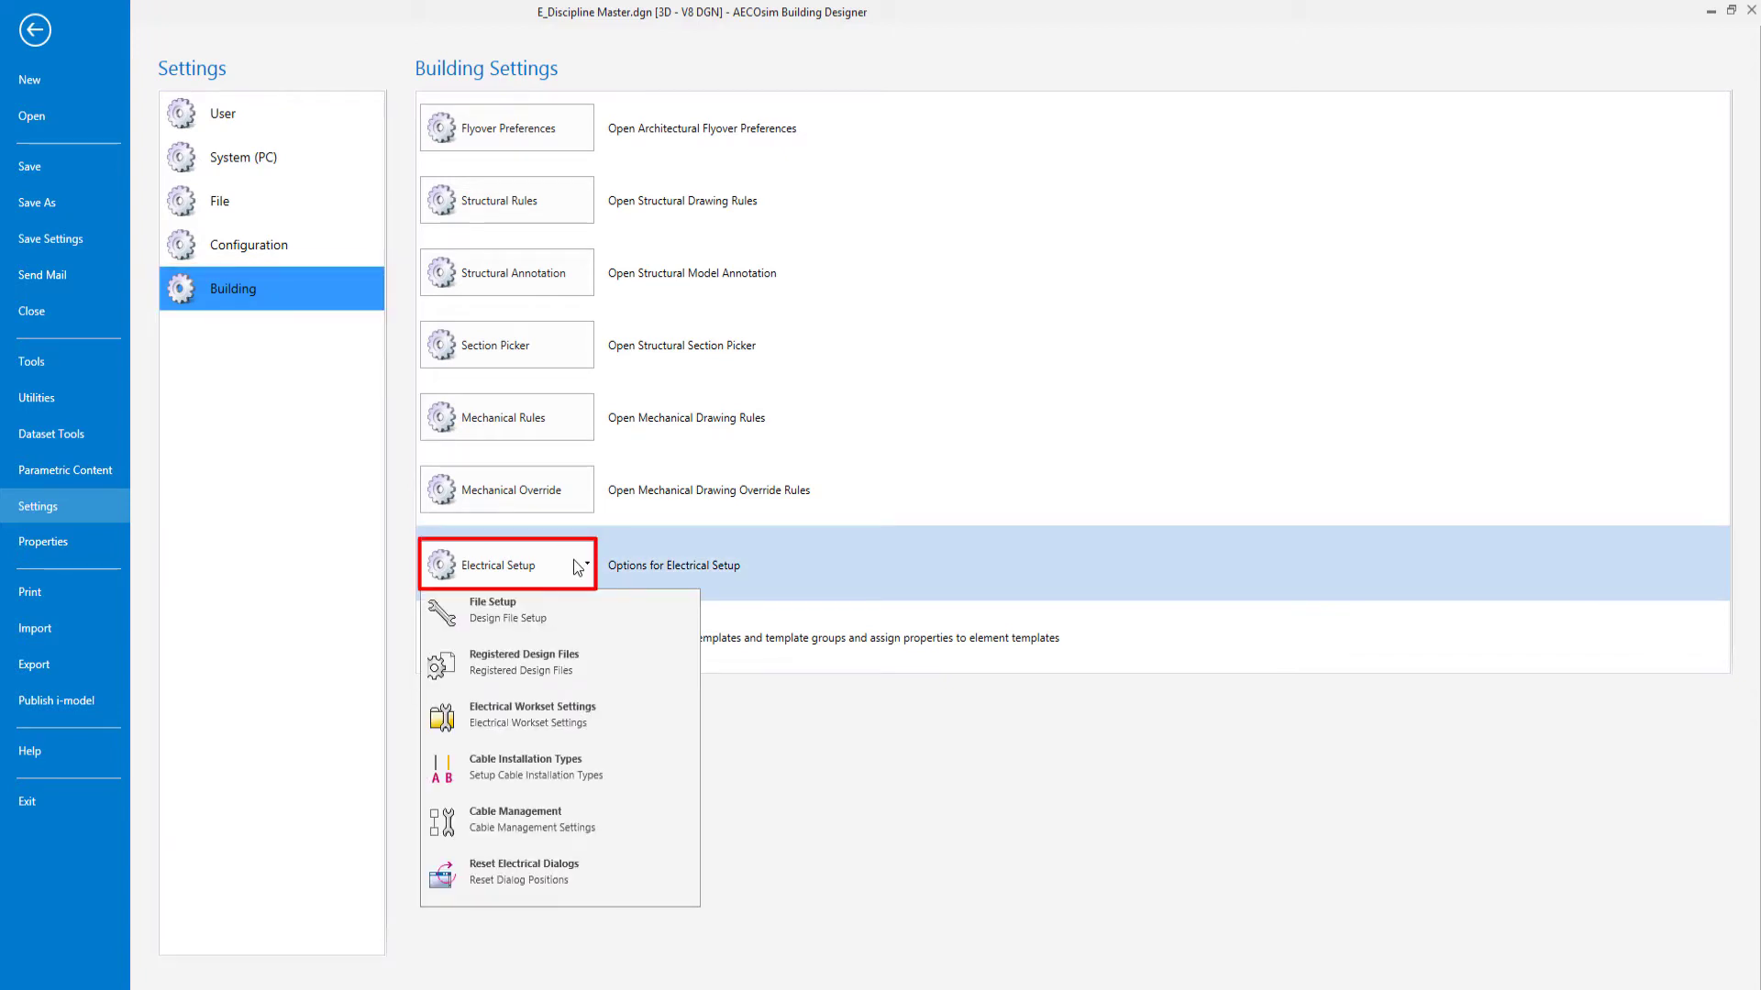
left_click(553, 617)
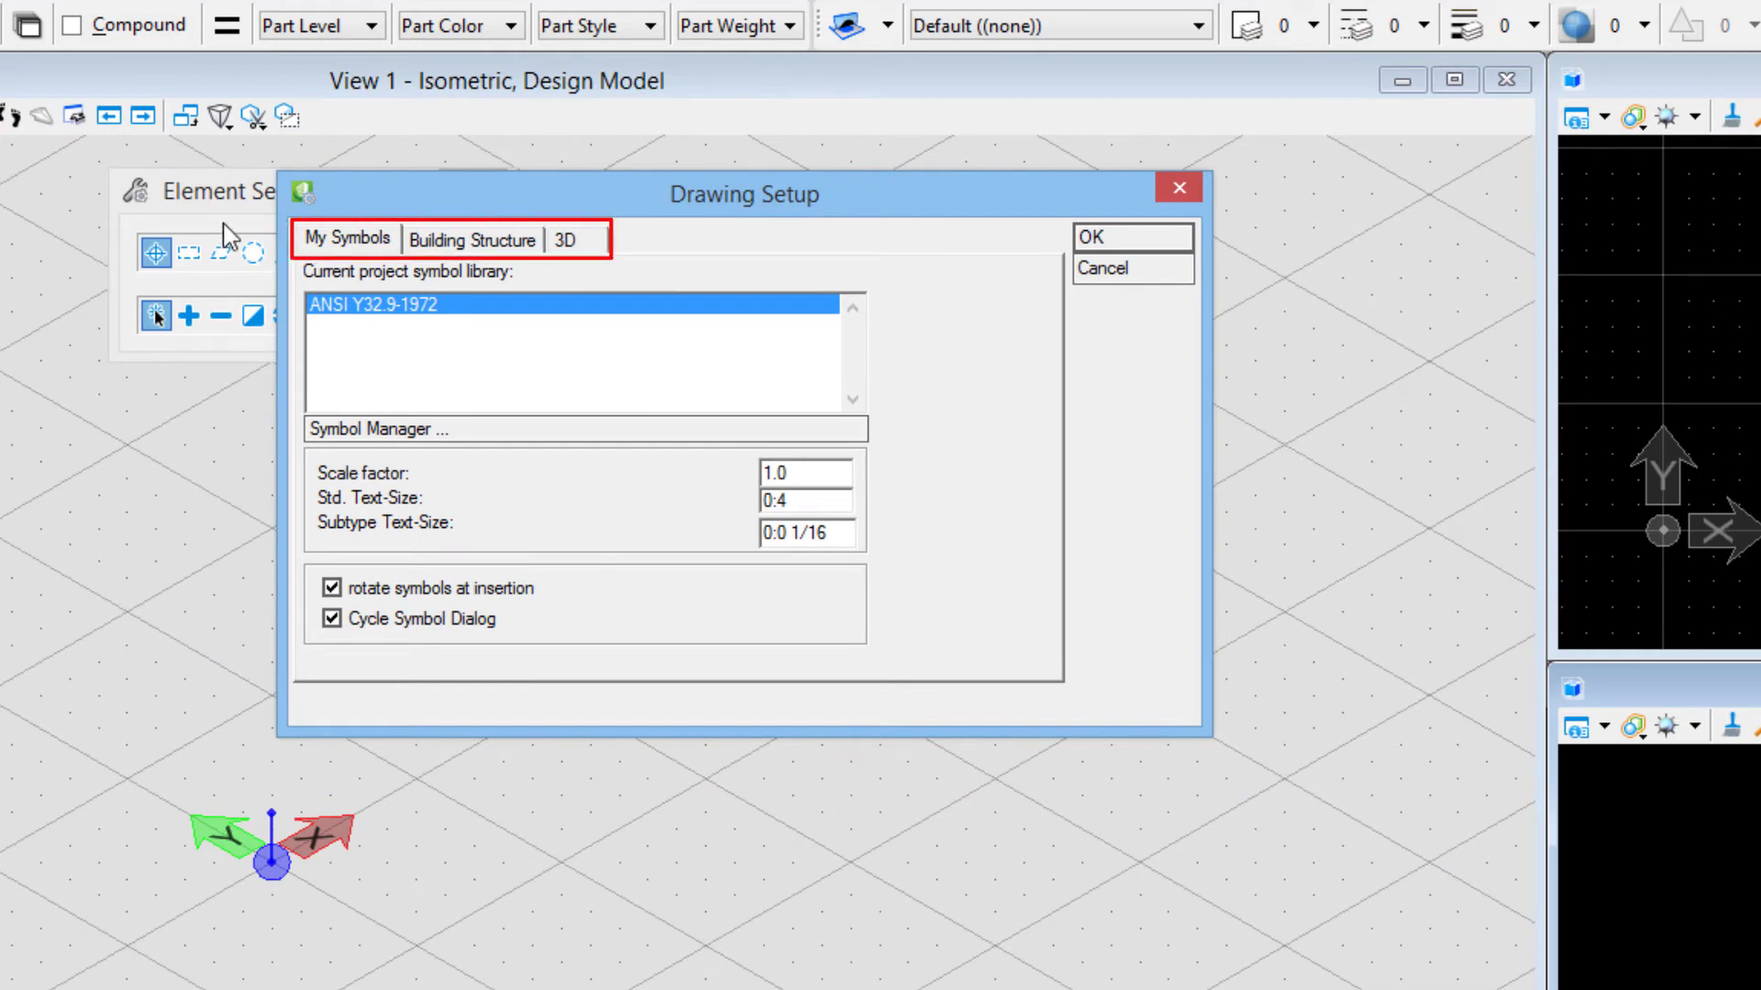
left_click(450, 250)
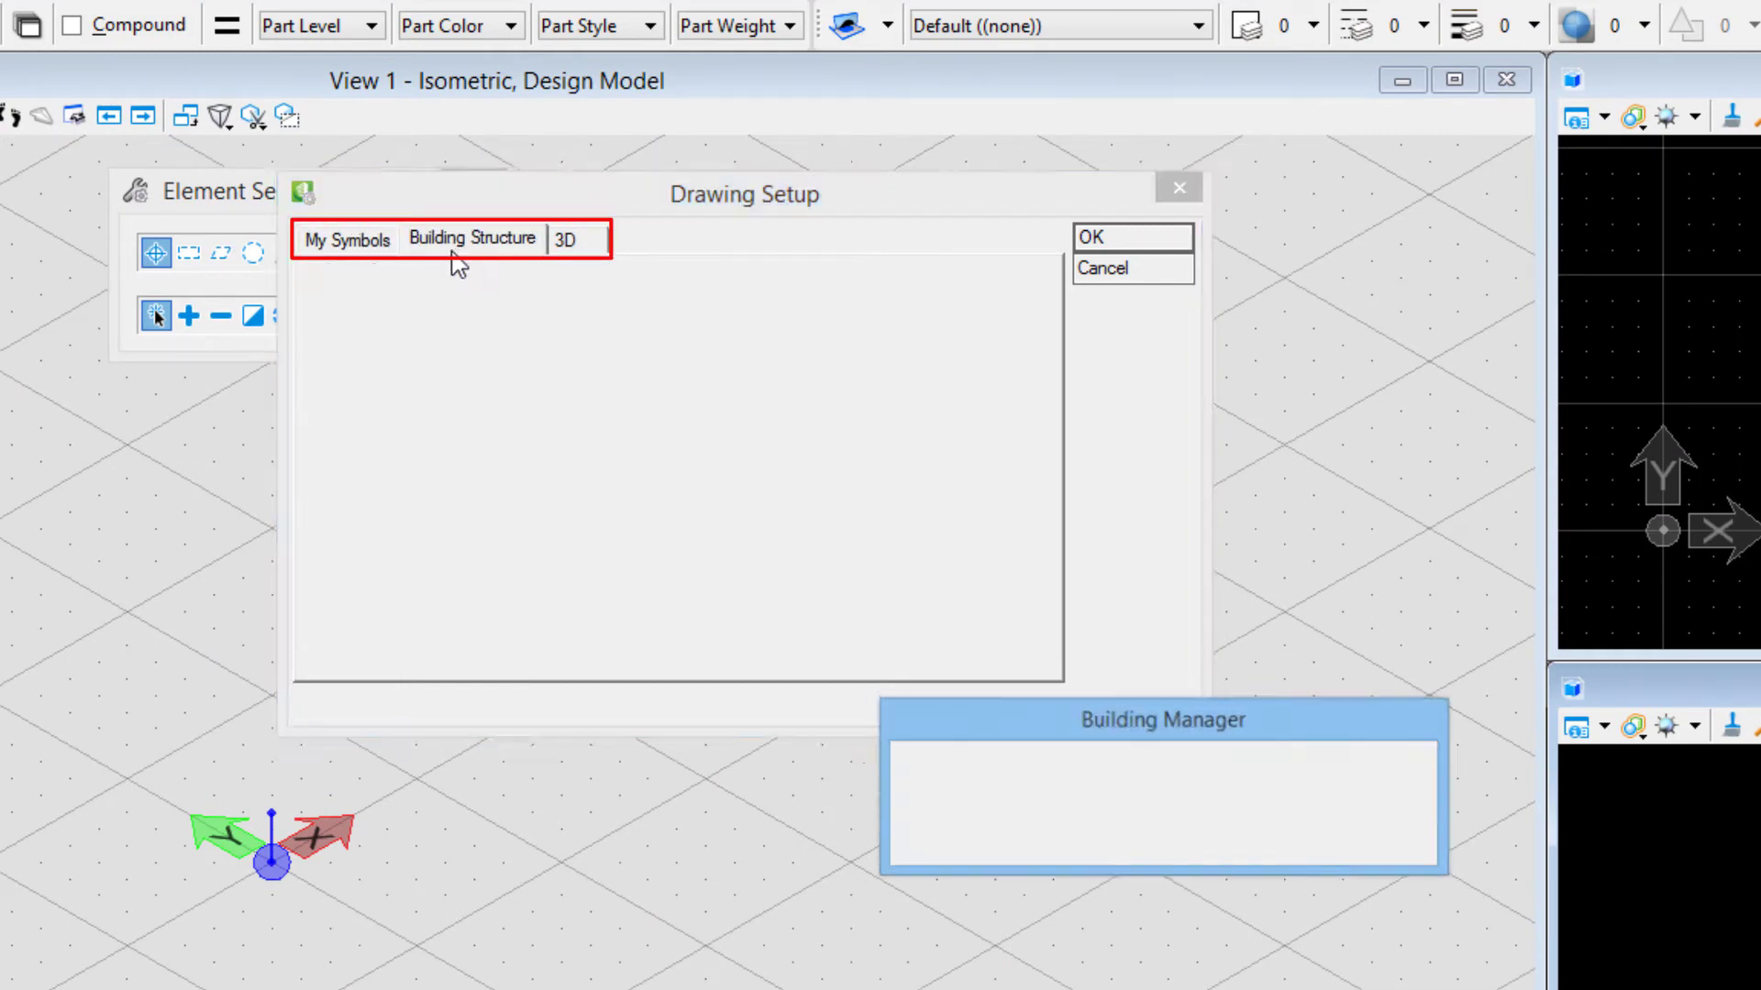
left_click(592, 244)
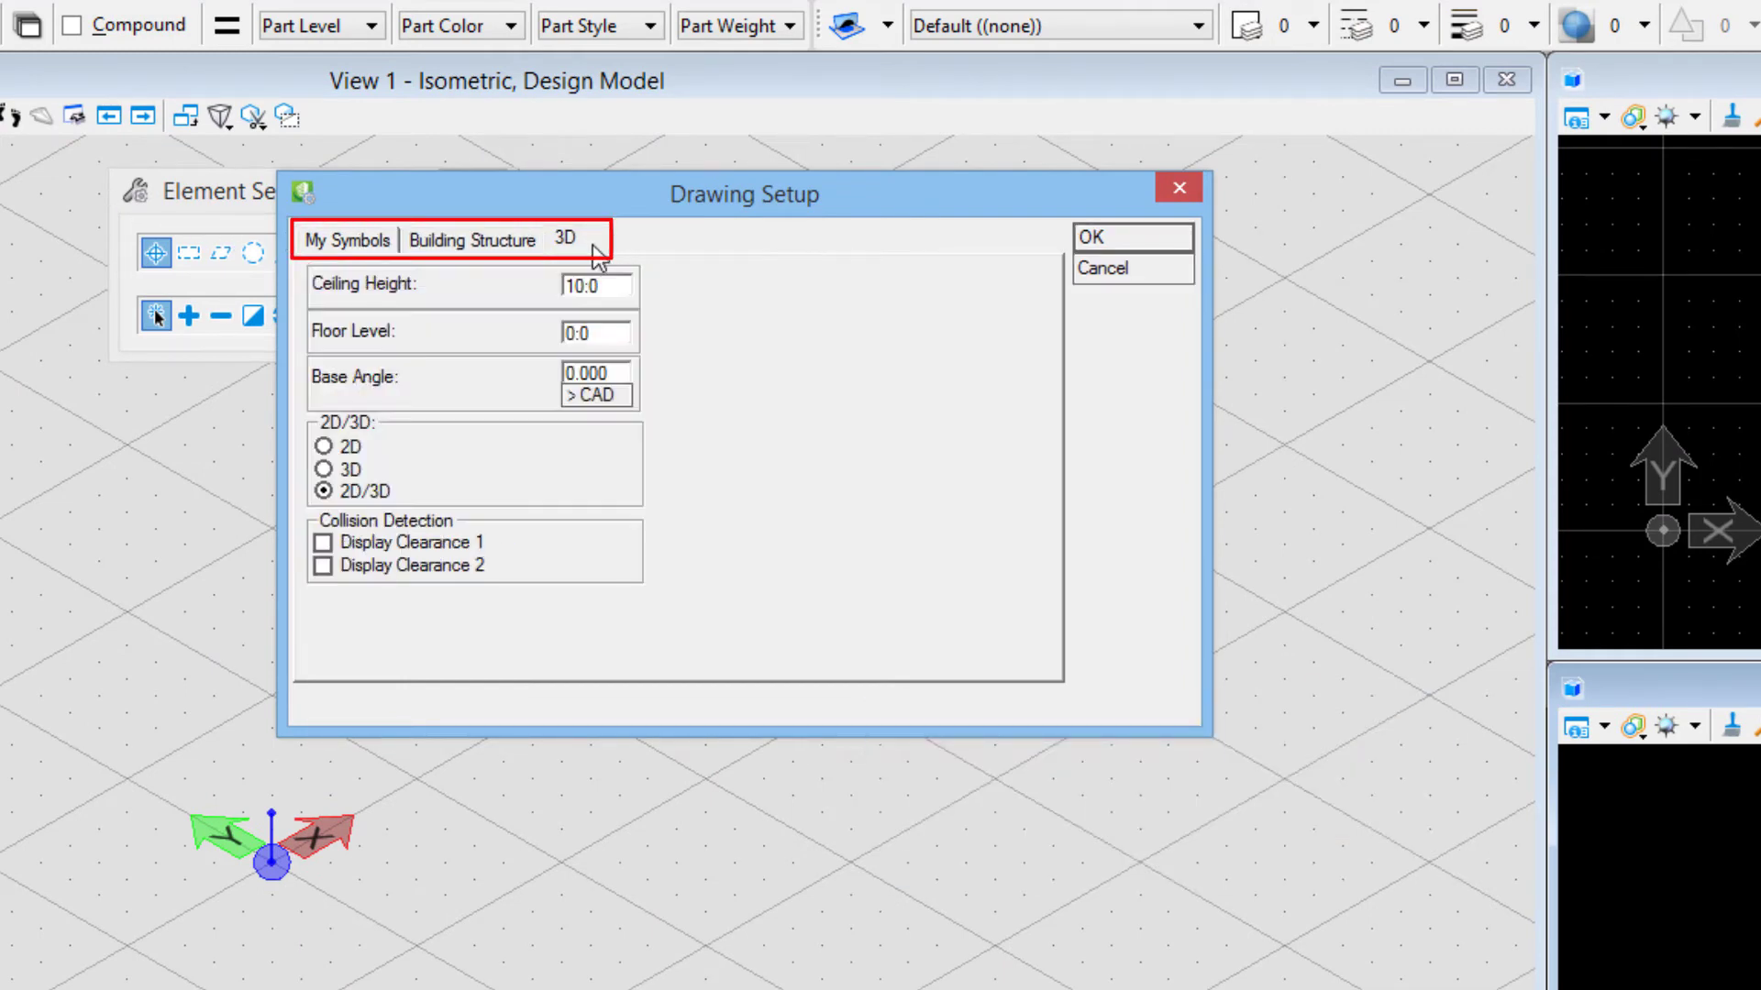
left_click(349, 243)
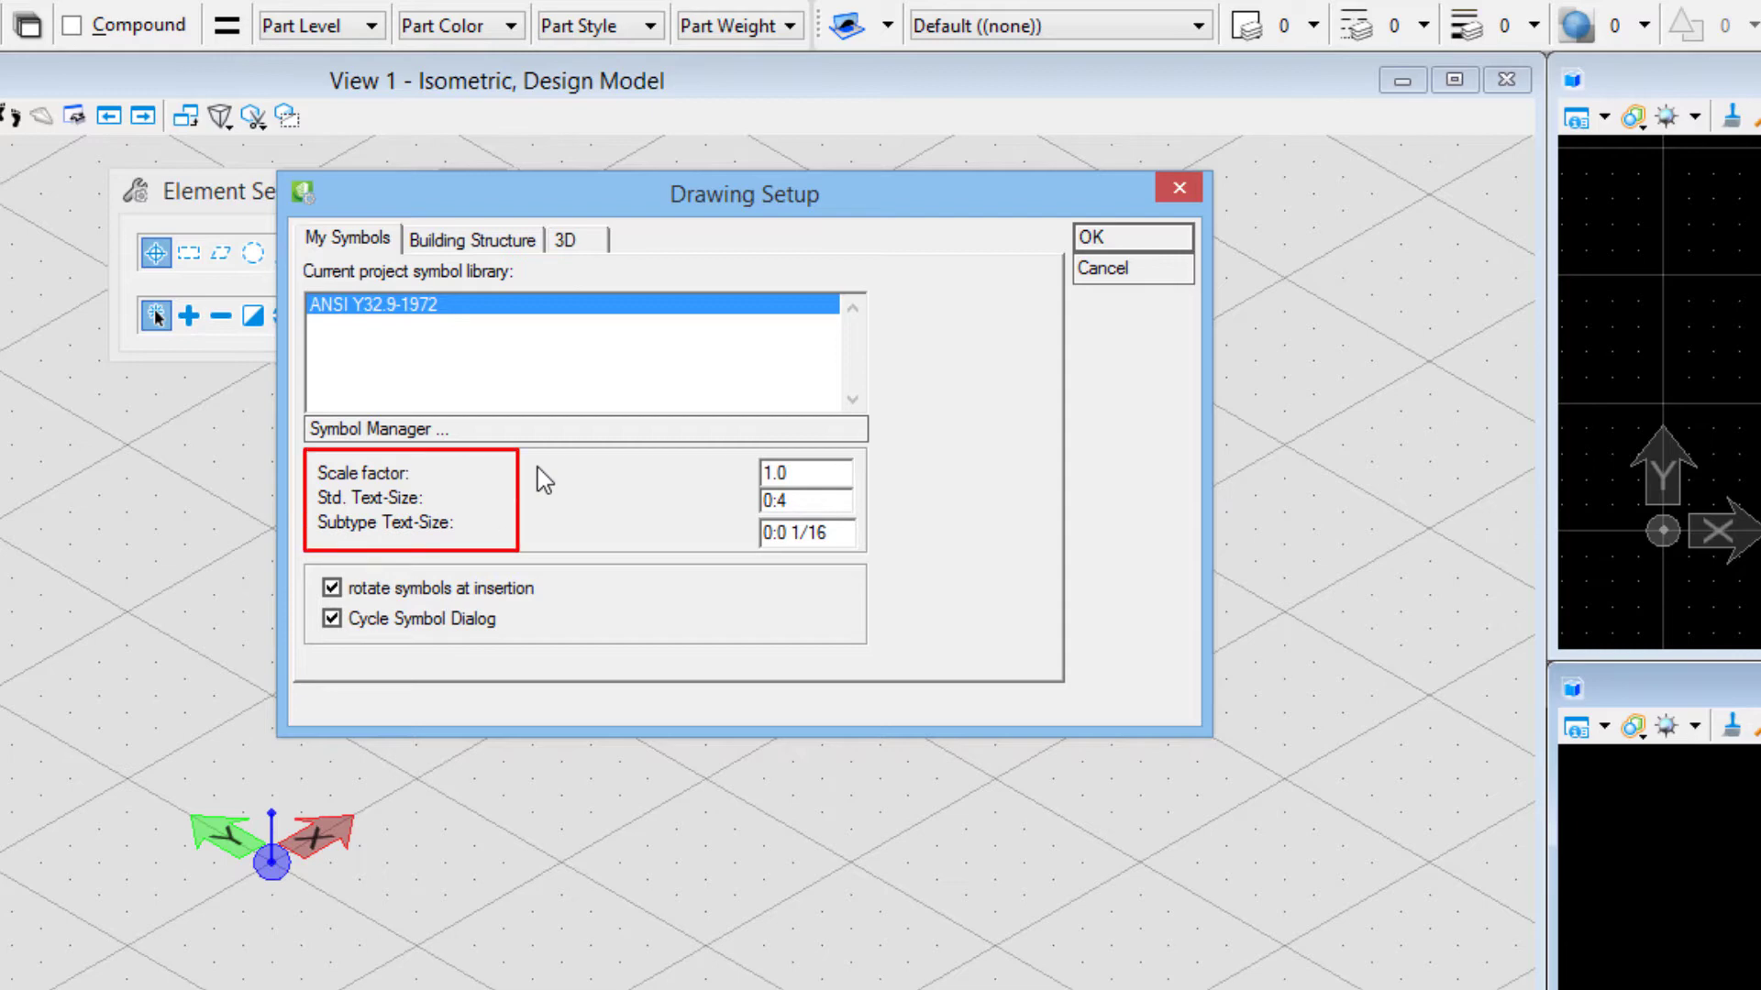
Step: Change the standard symbol text size in Drawing Setup from 0:4 to 1:0
double_click(819, 477)
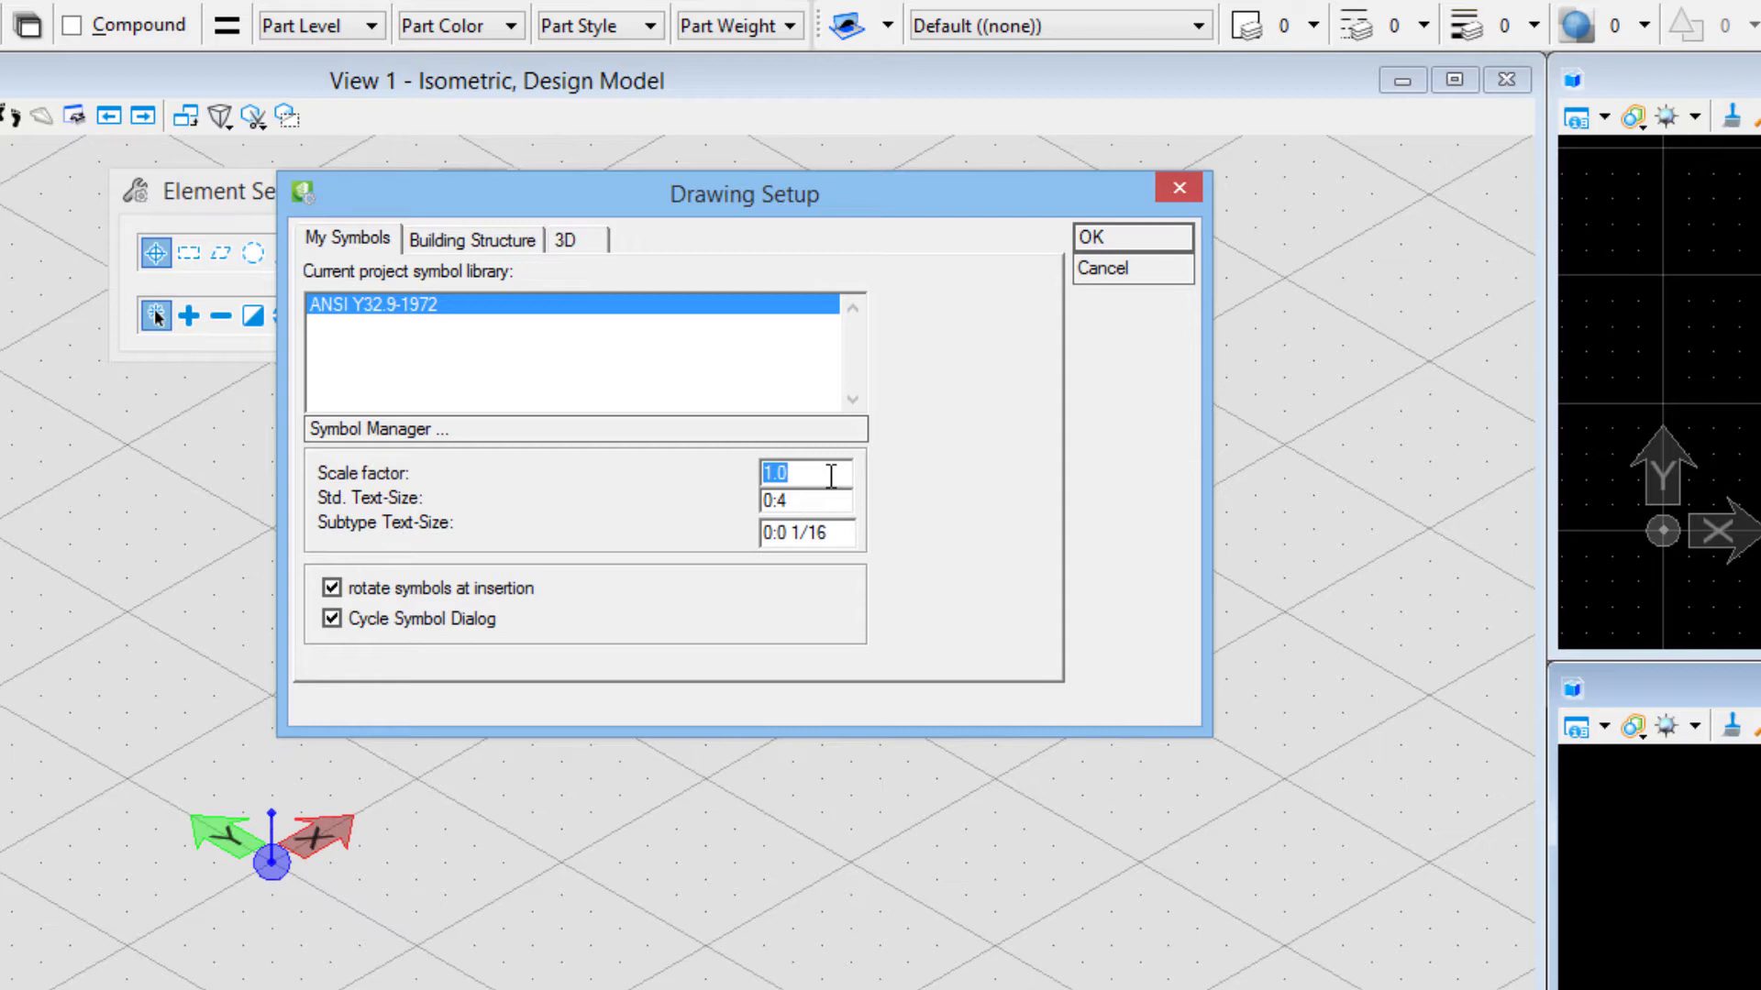
left_click(796, 500)
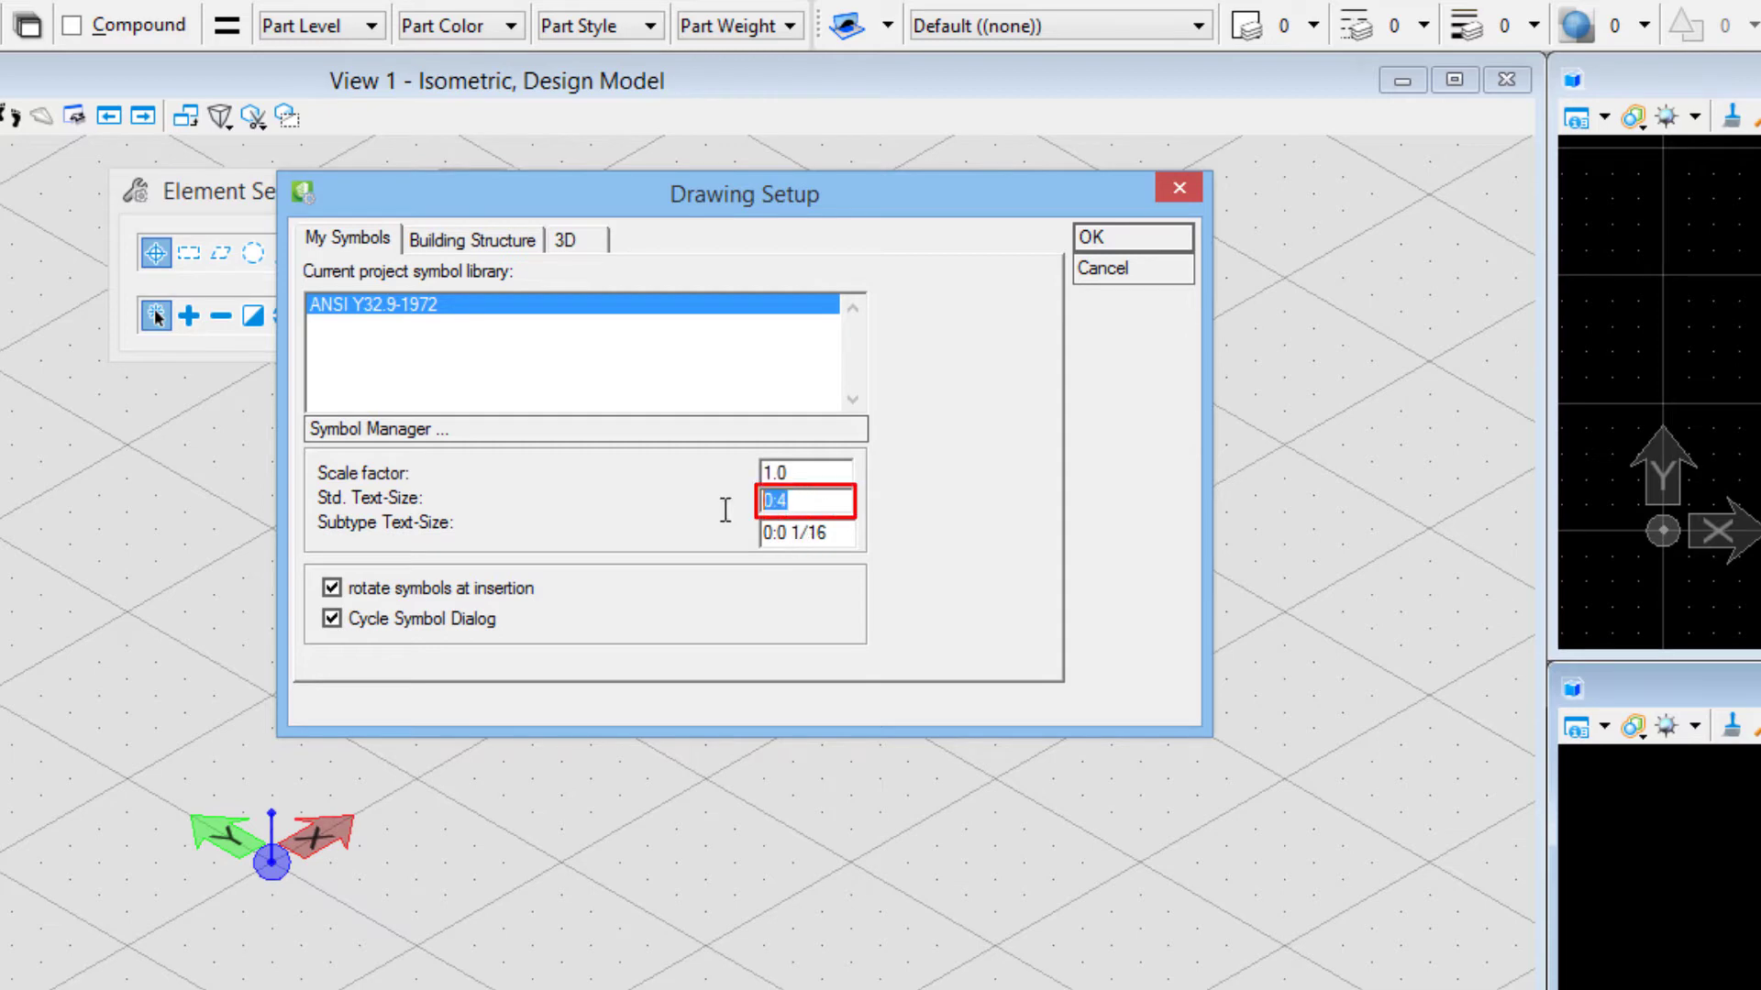
type("1:0")
key("Tab")
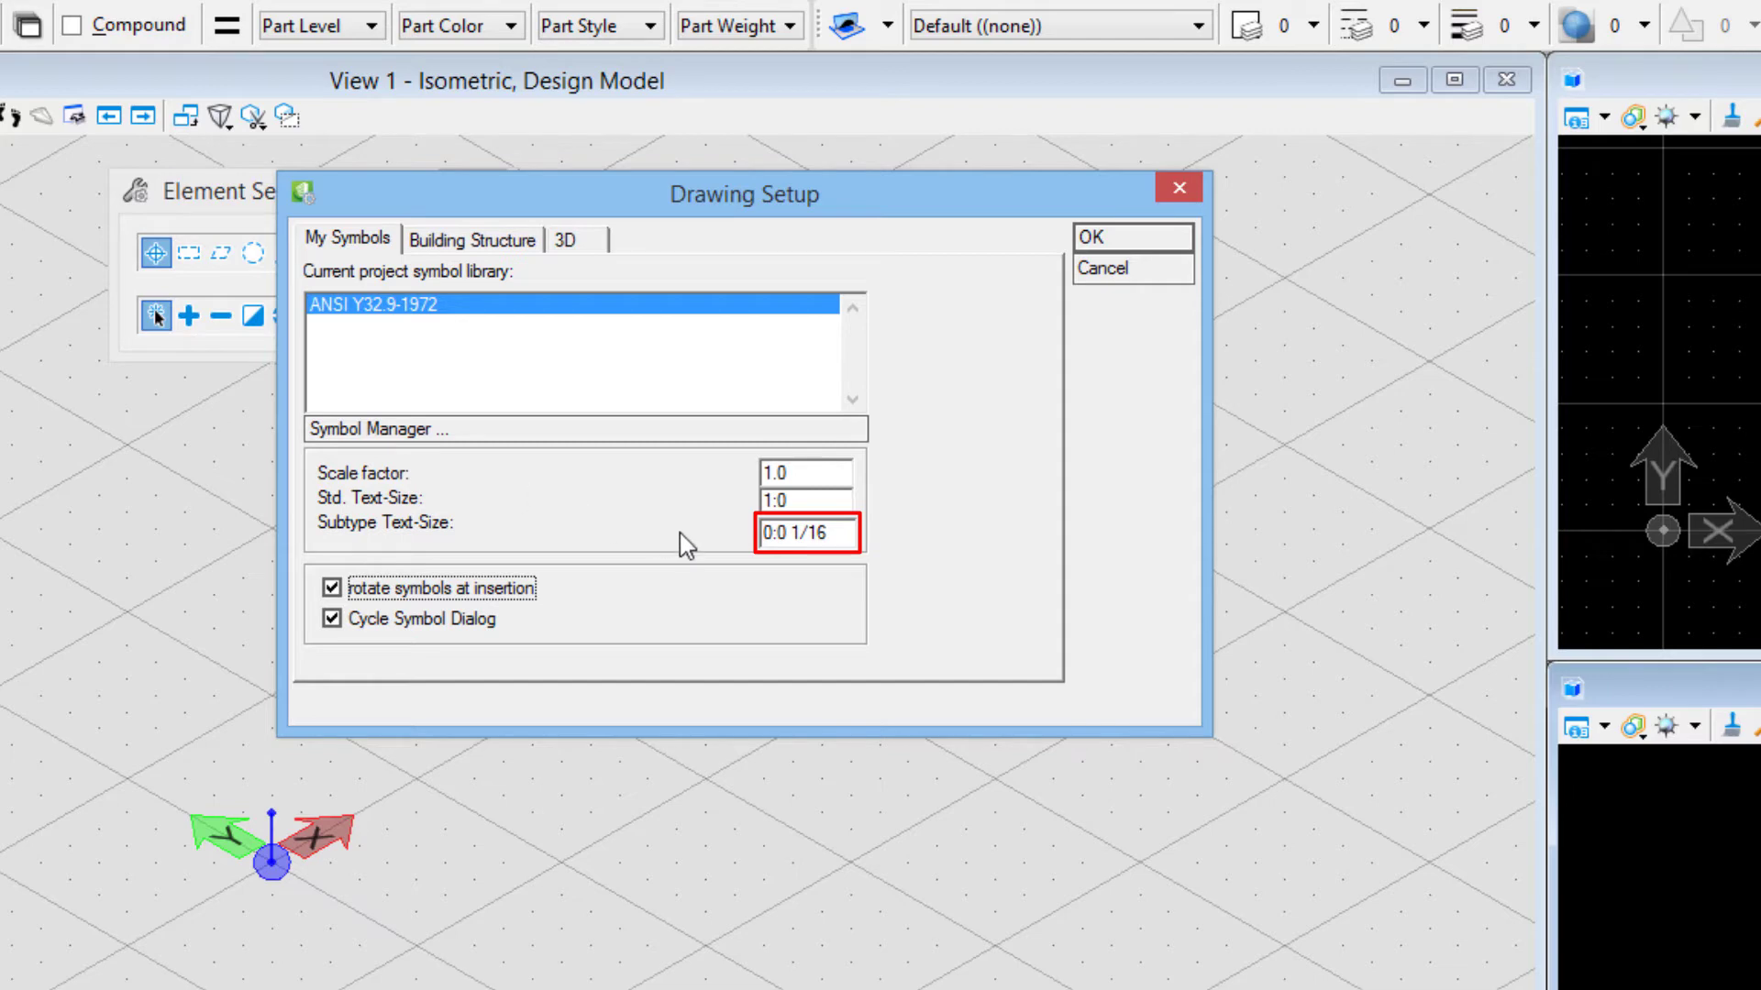
Step: Set the subtype text size to 0:0 1/8 instead of 0:0 1/16
left_click_drag(812, 532, 836, 532)
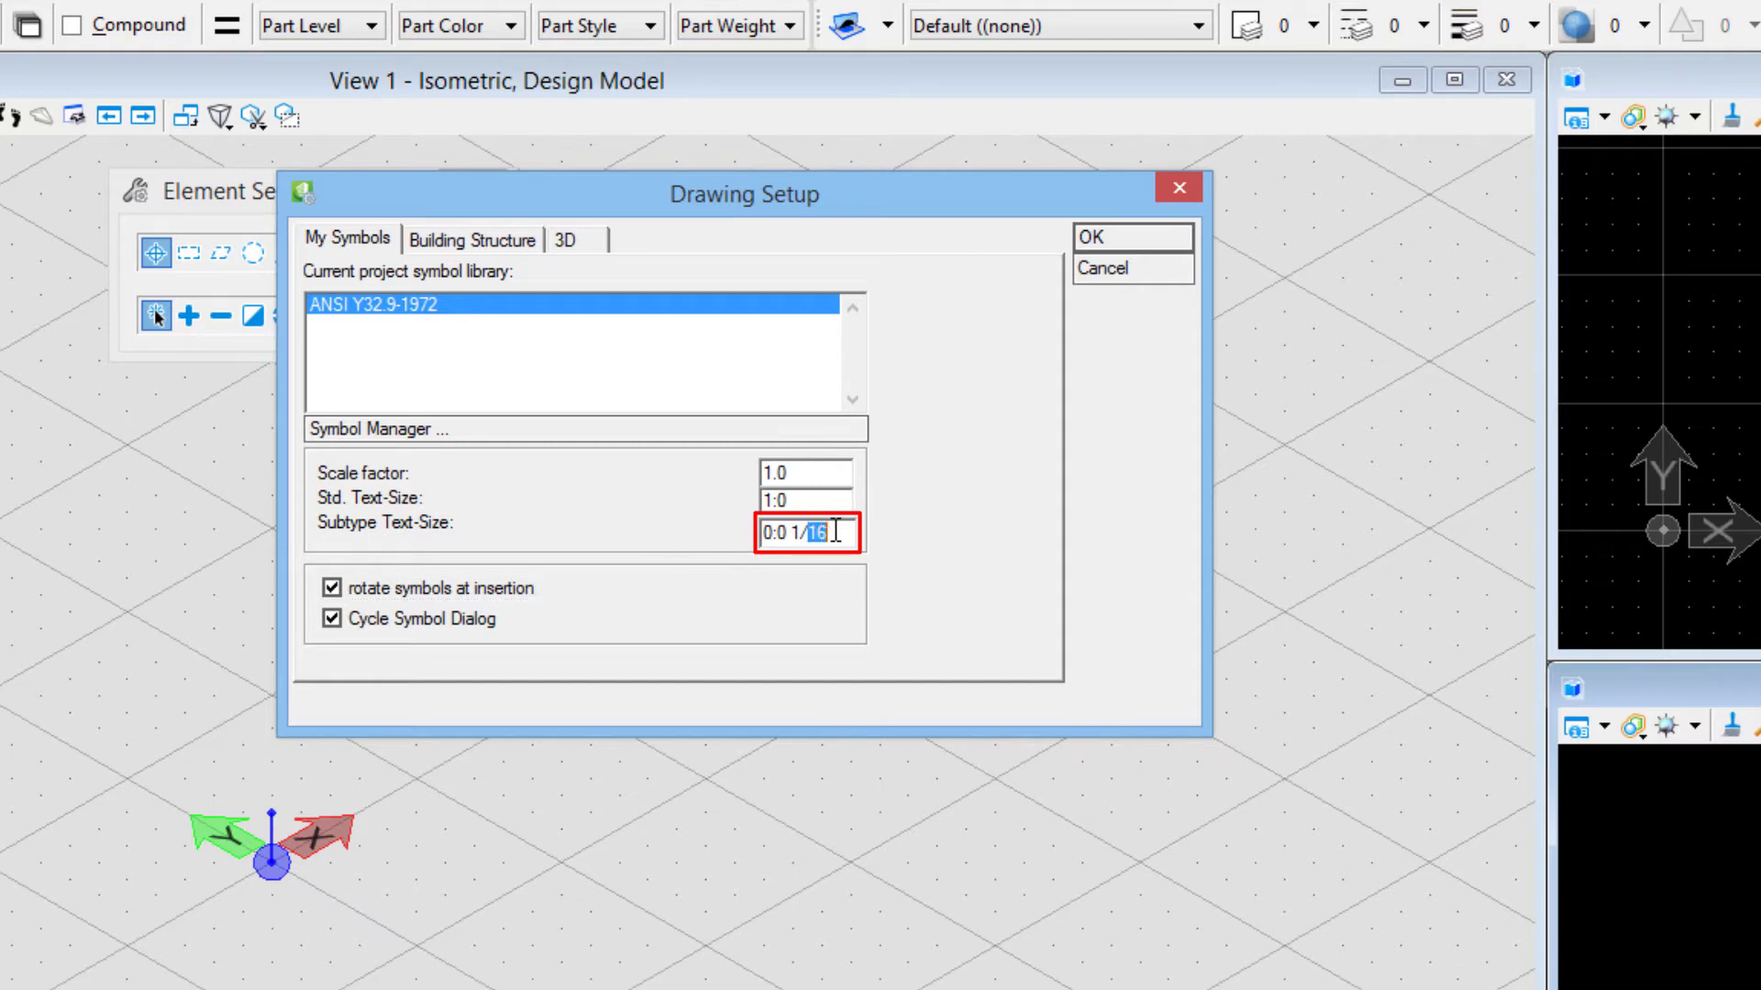
type("8")
key("Tab")
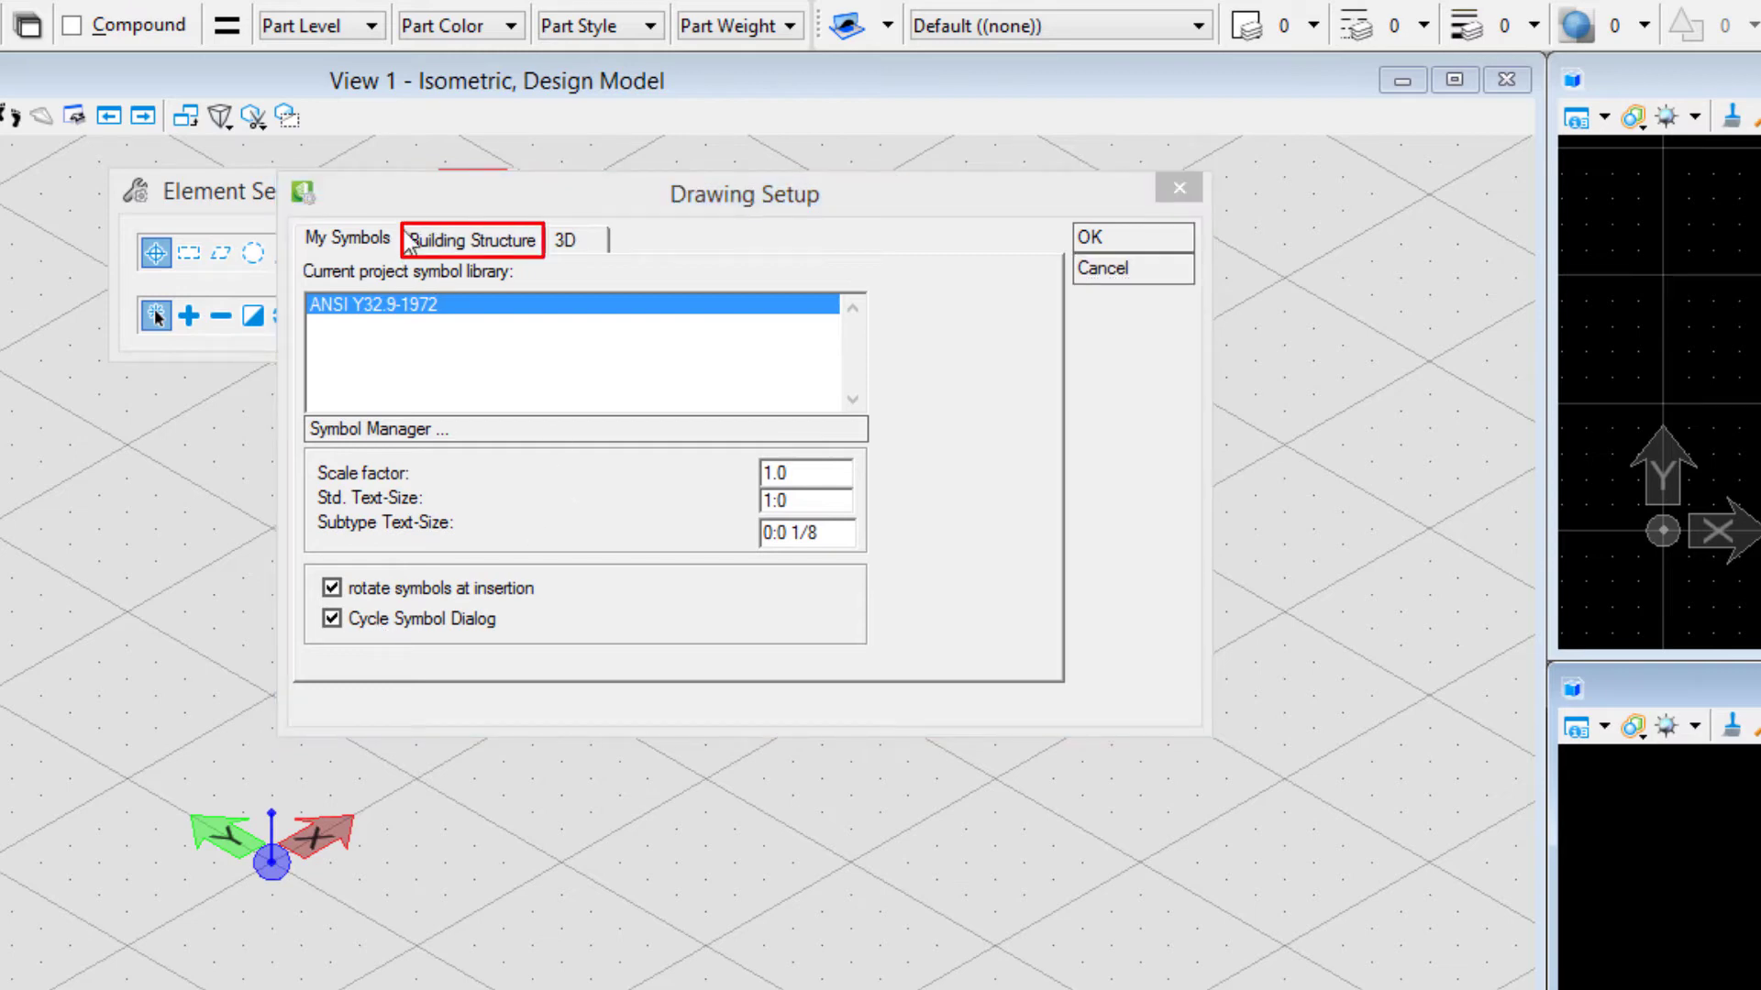
Step: On the Building Structure page, mark Building, Floor, Space as the drawing's area
left_click(463, 240)
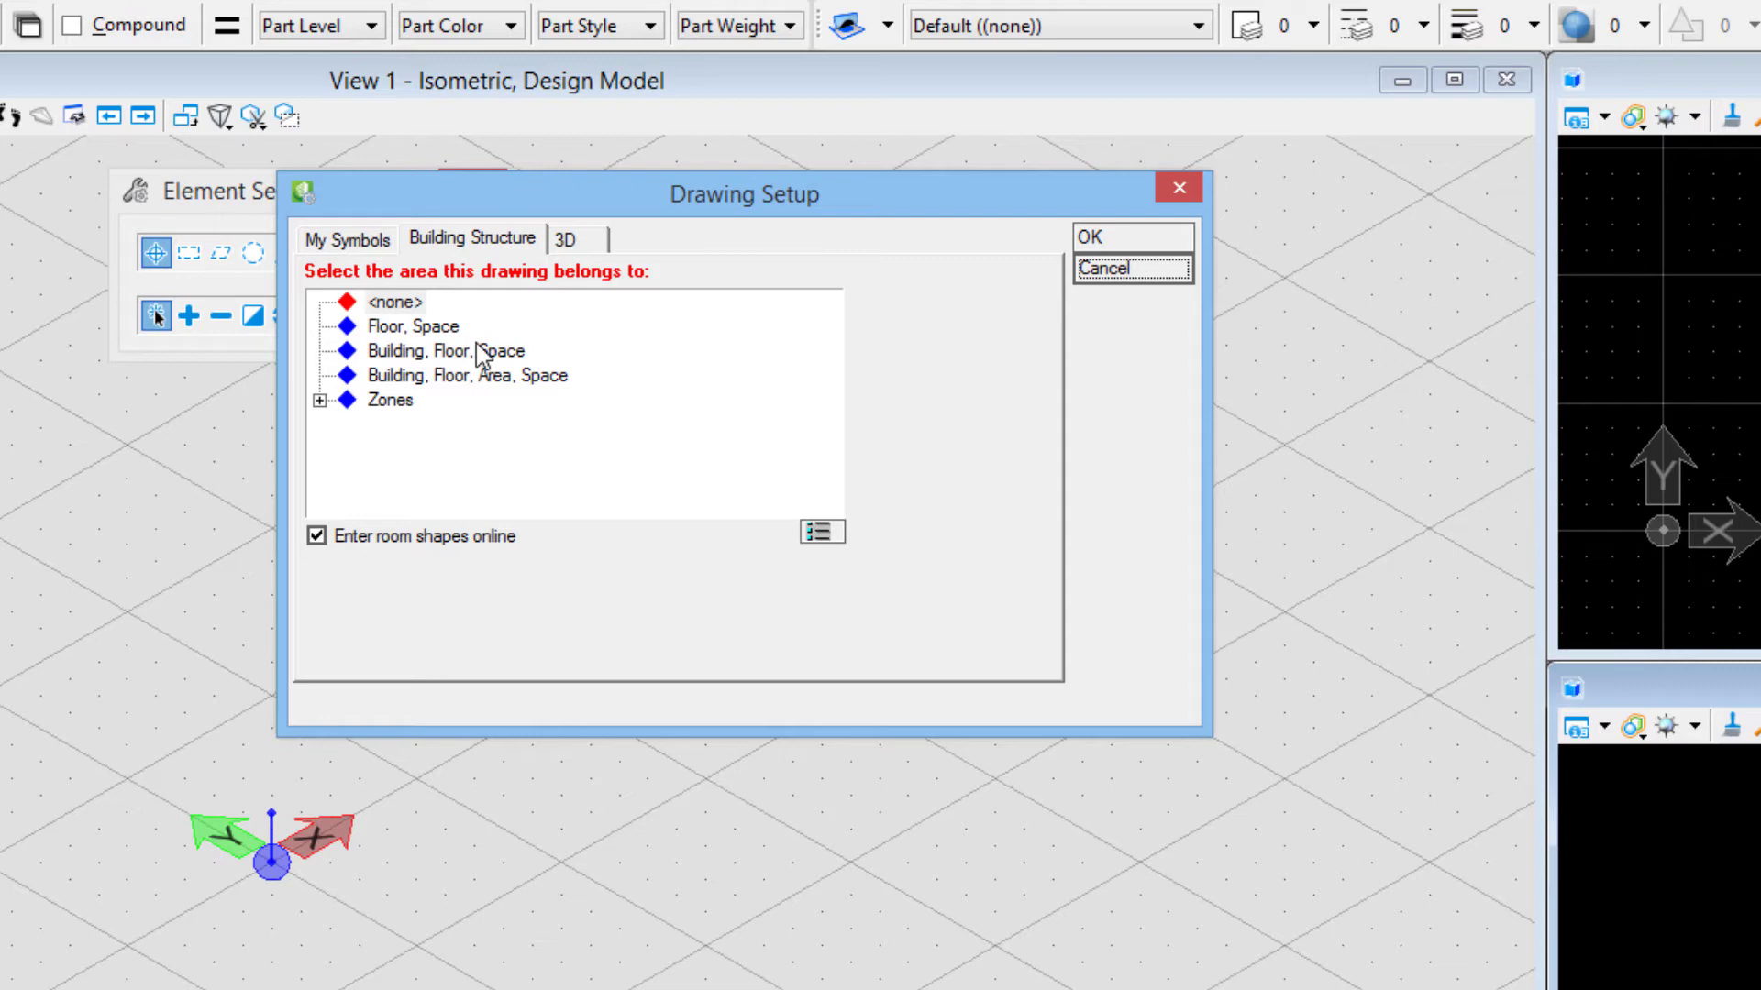
left_click(421, 350)
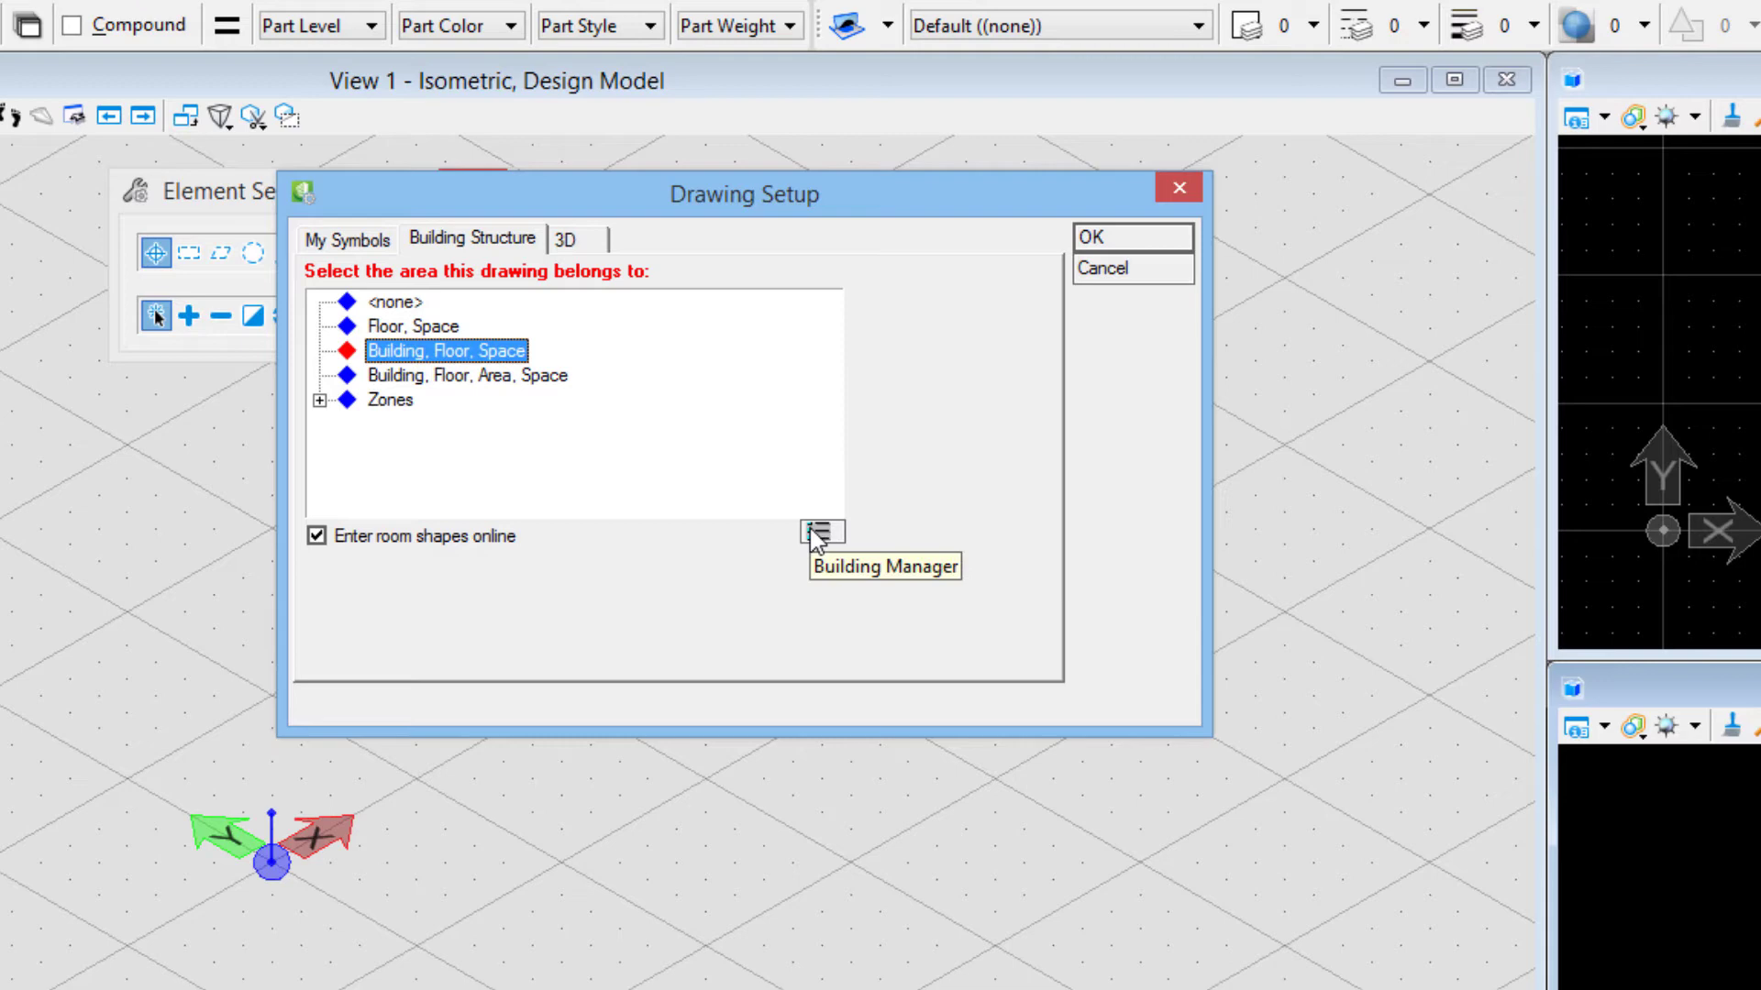
Step: Open the Building Manager from the Building Structure page to list the area structures
left_click(816, 540)
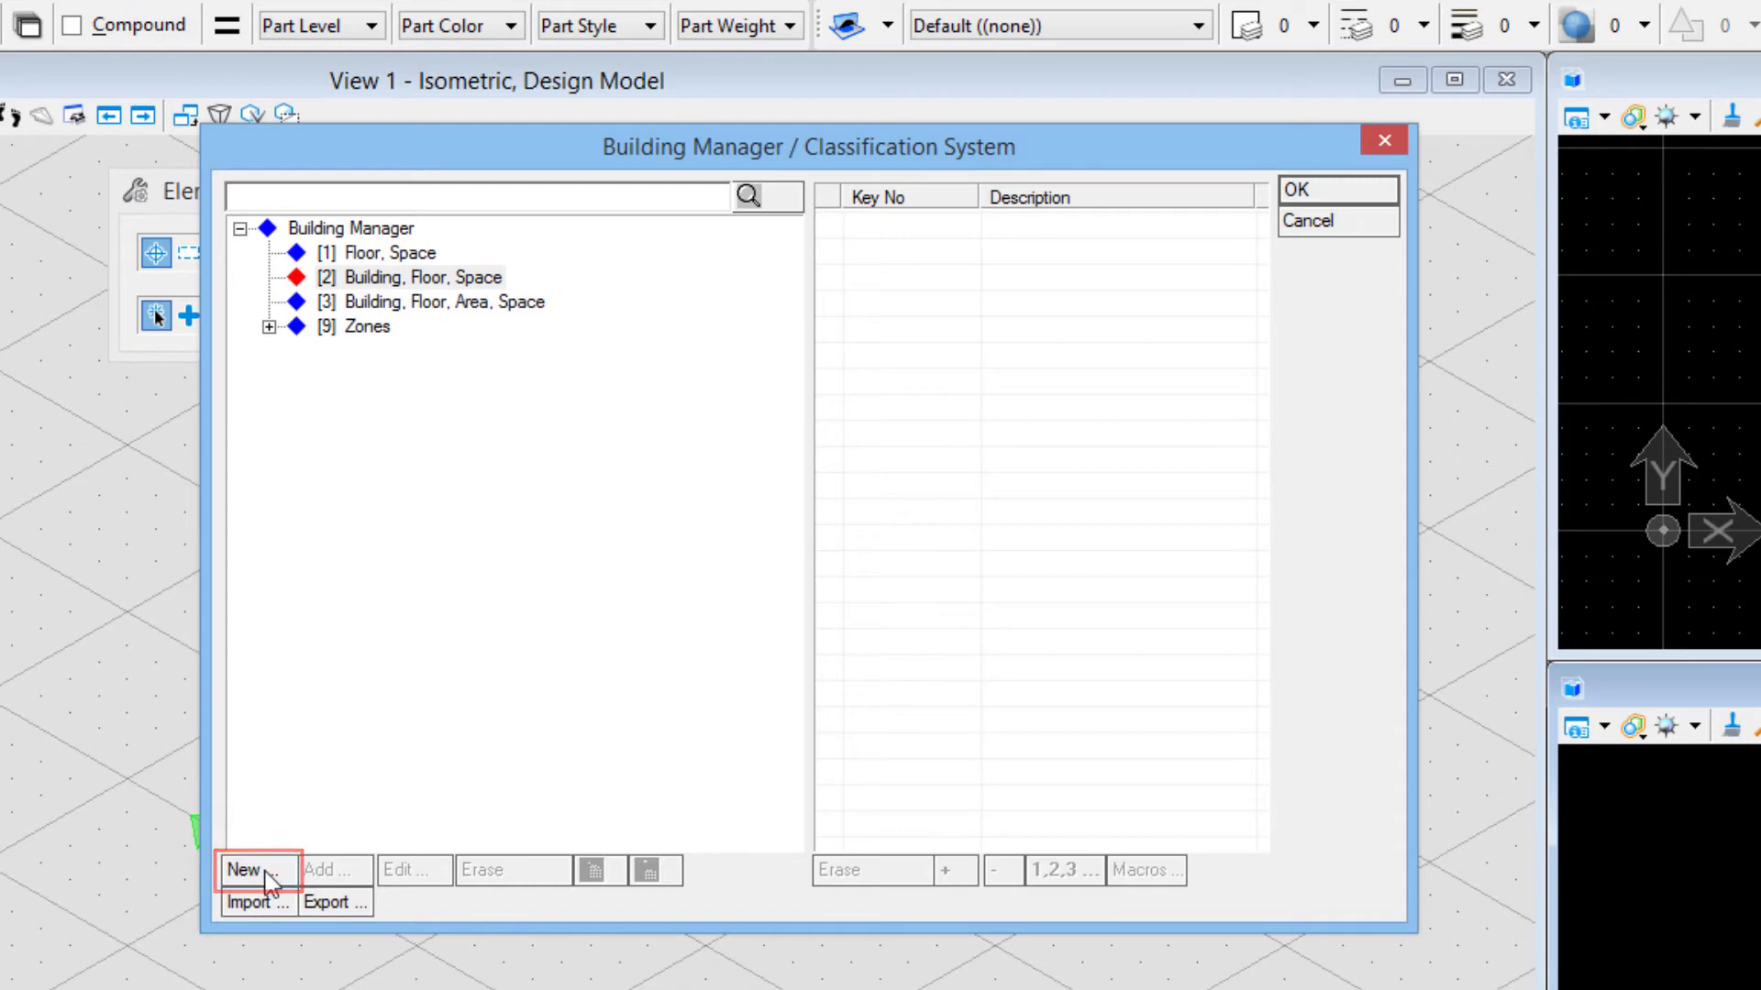
Step: Start a new Building-level key numbered 1 with the description 'Bldg 1'
left_click(268, 869)
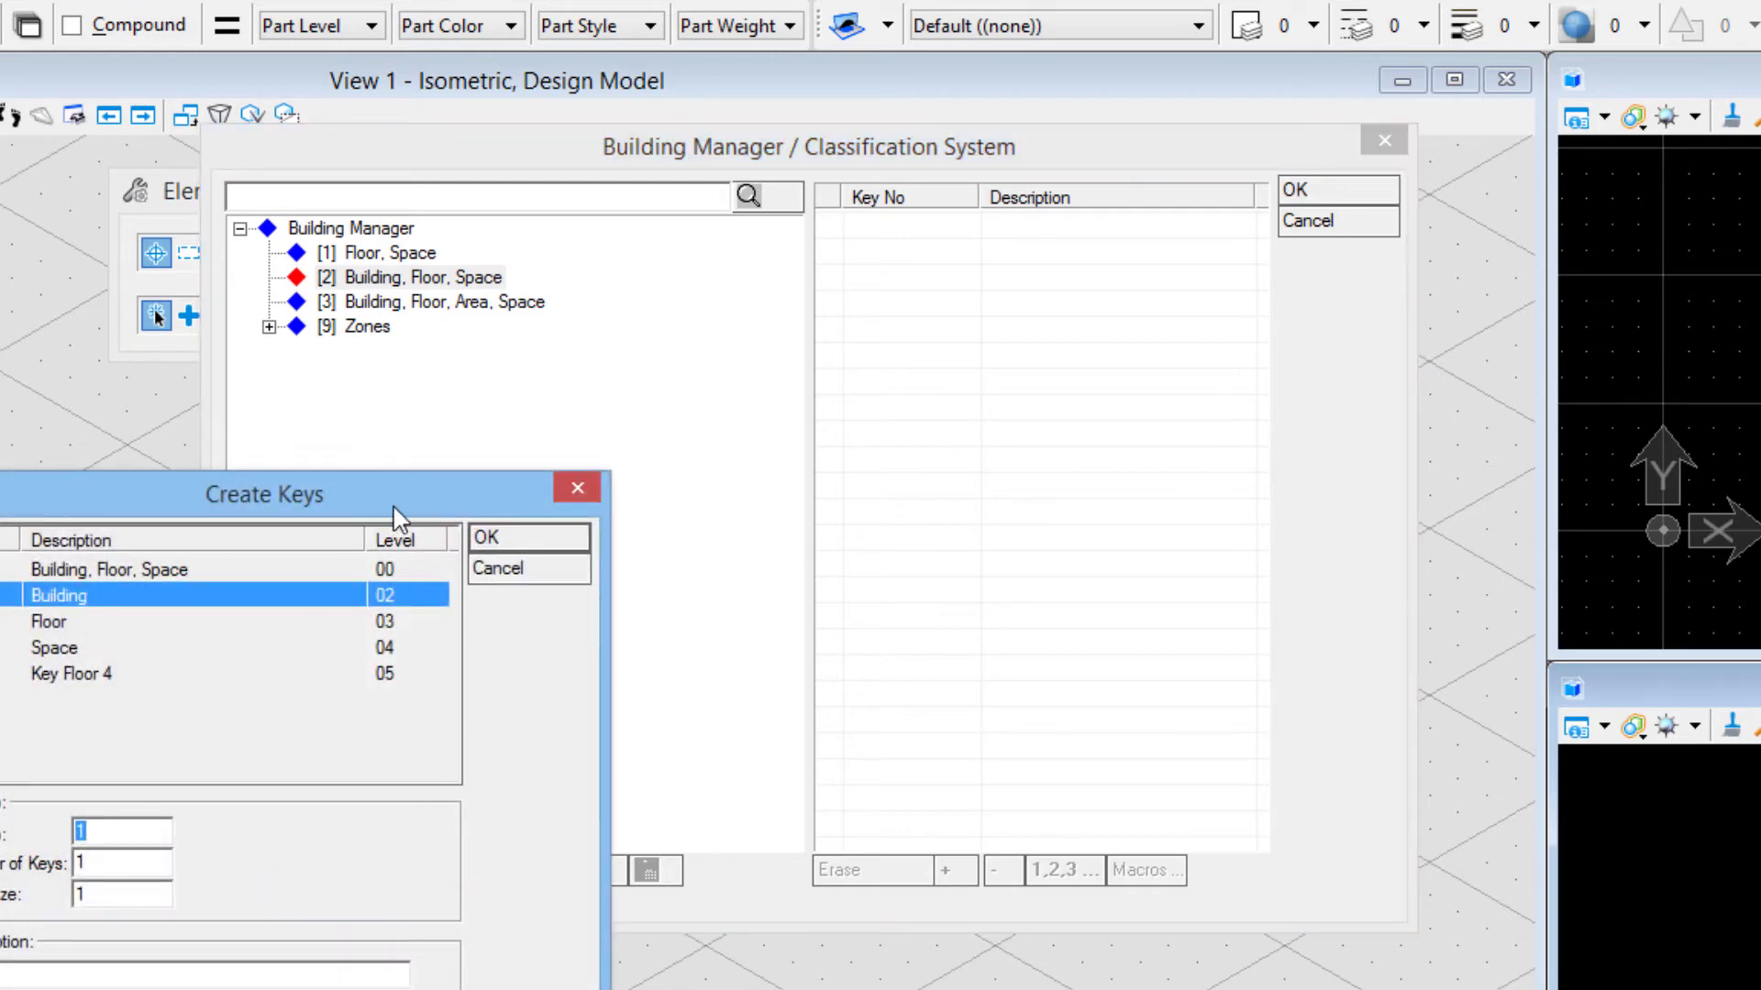
left_click_drag(394, 519, 967, 204)
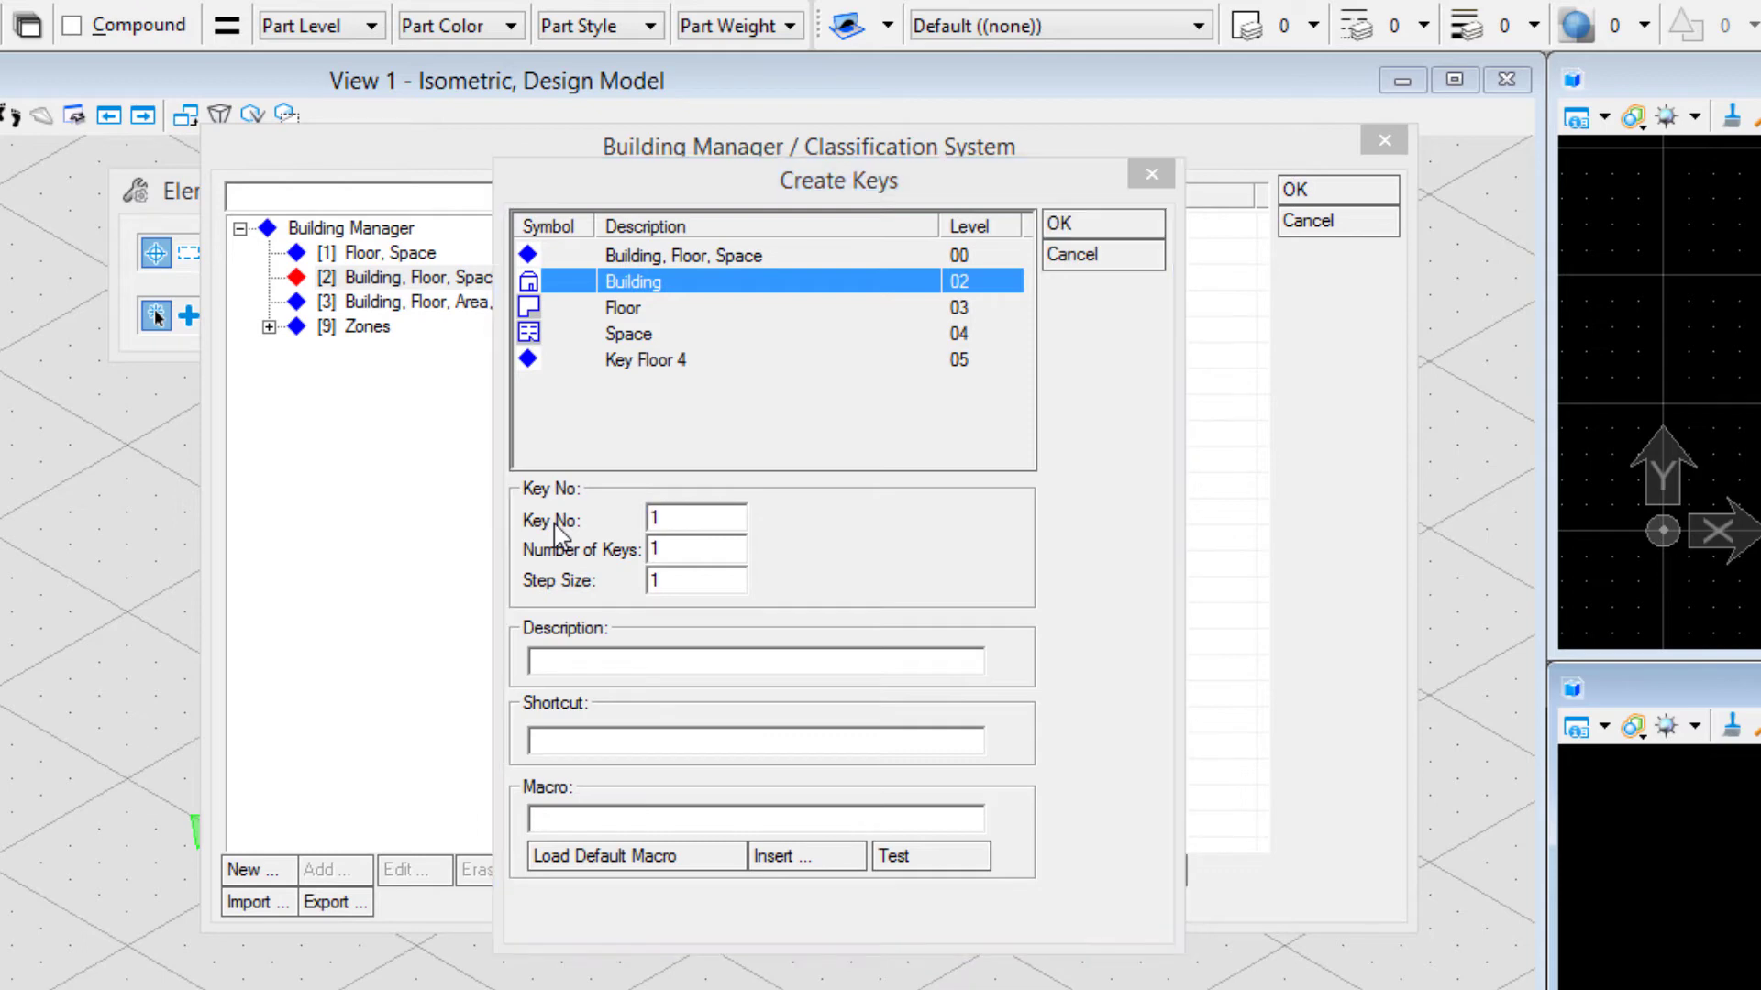
left_click(604, 663)
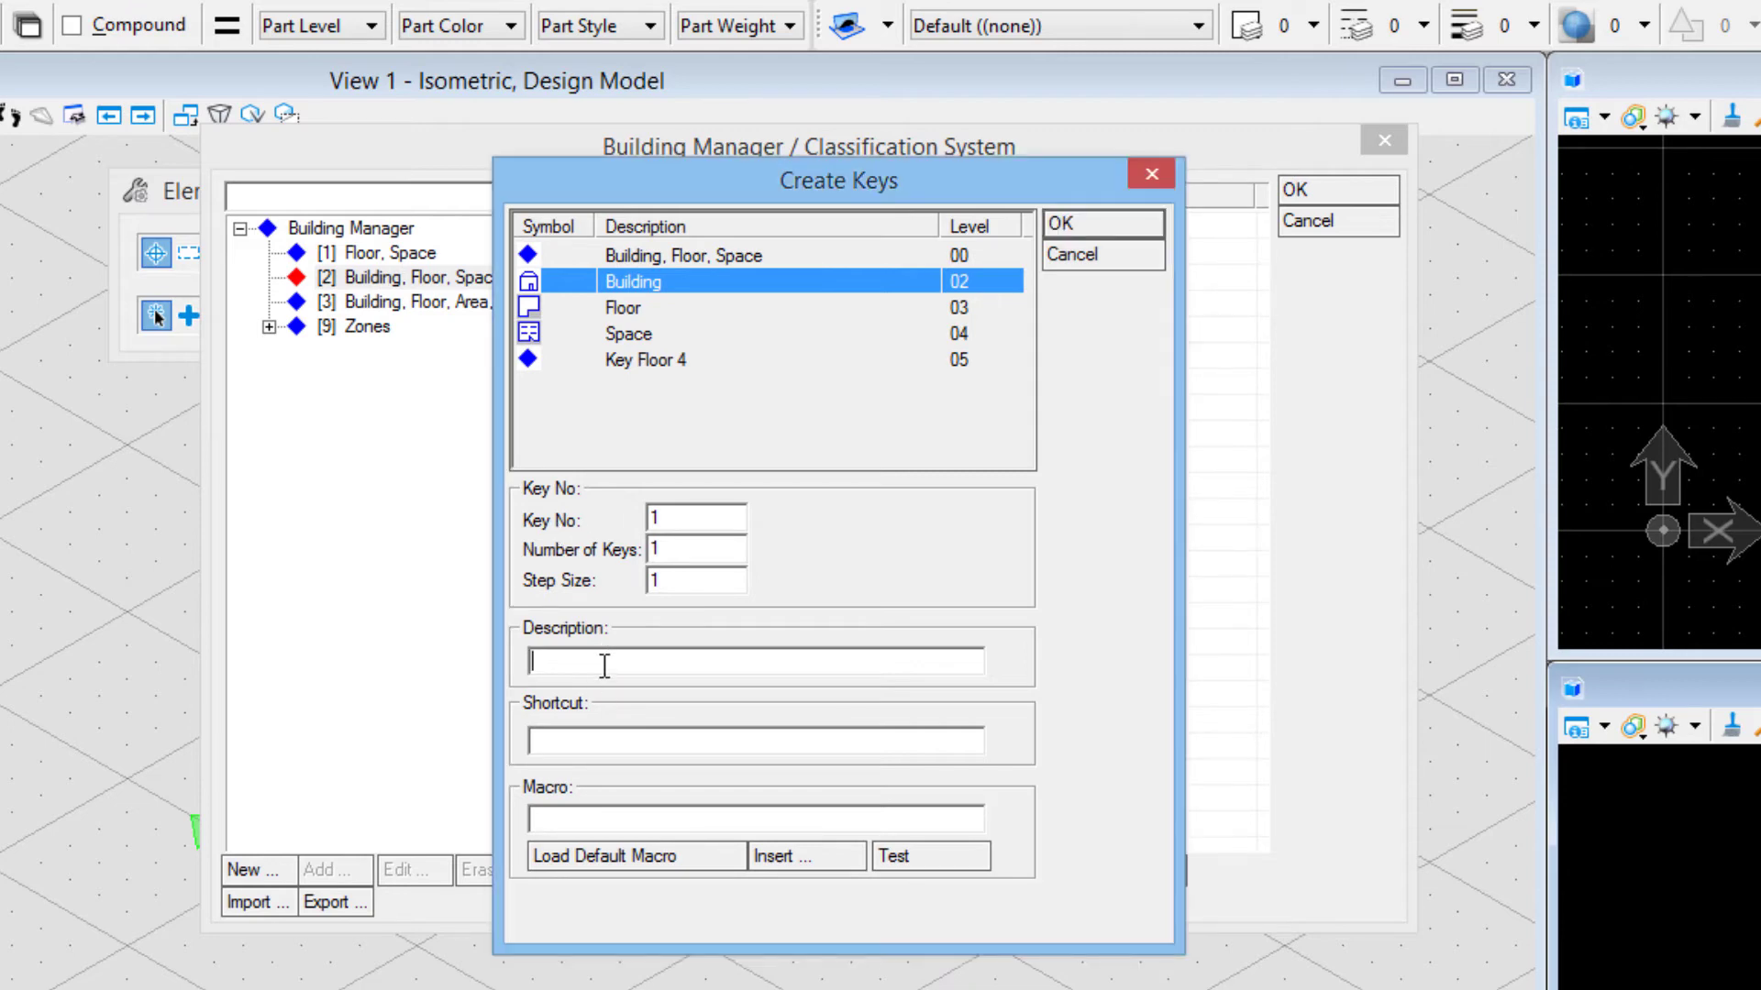
type("B")
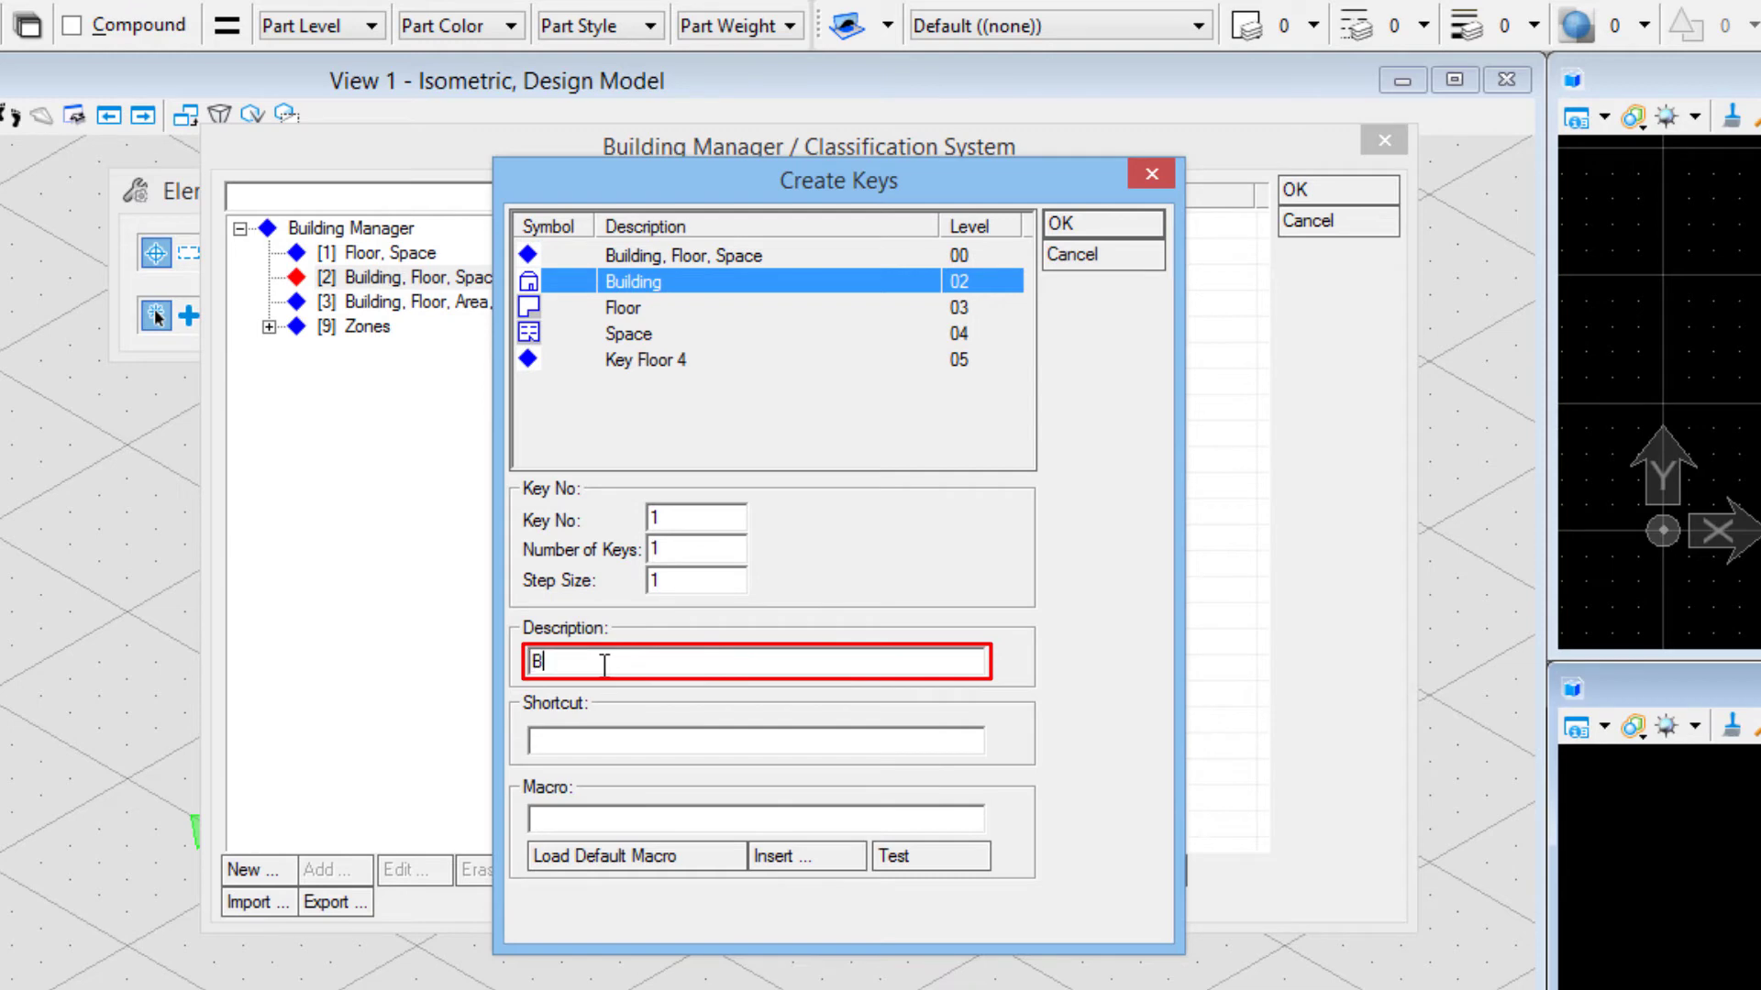
type("ldg 1")
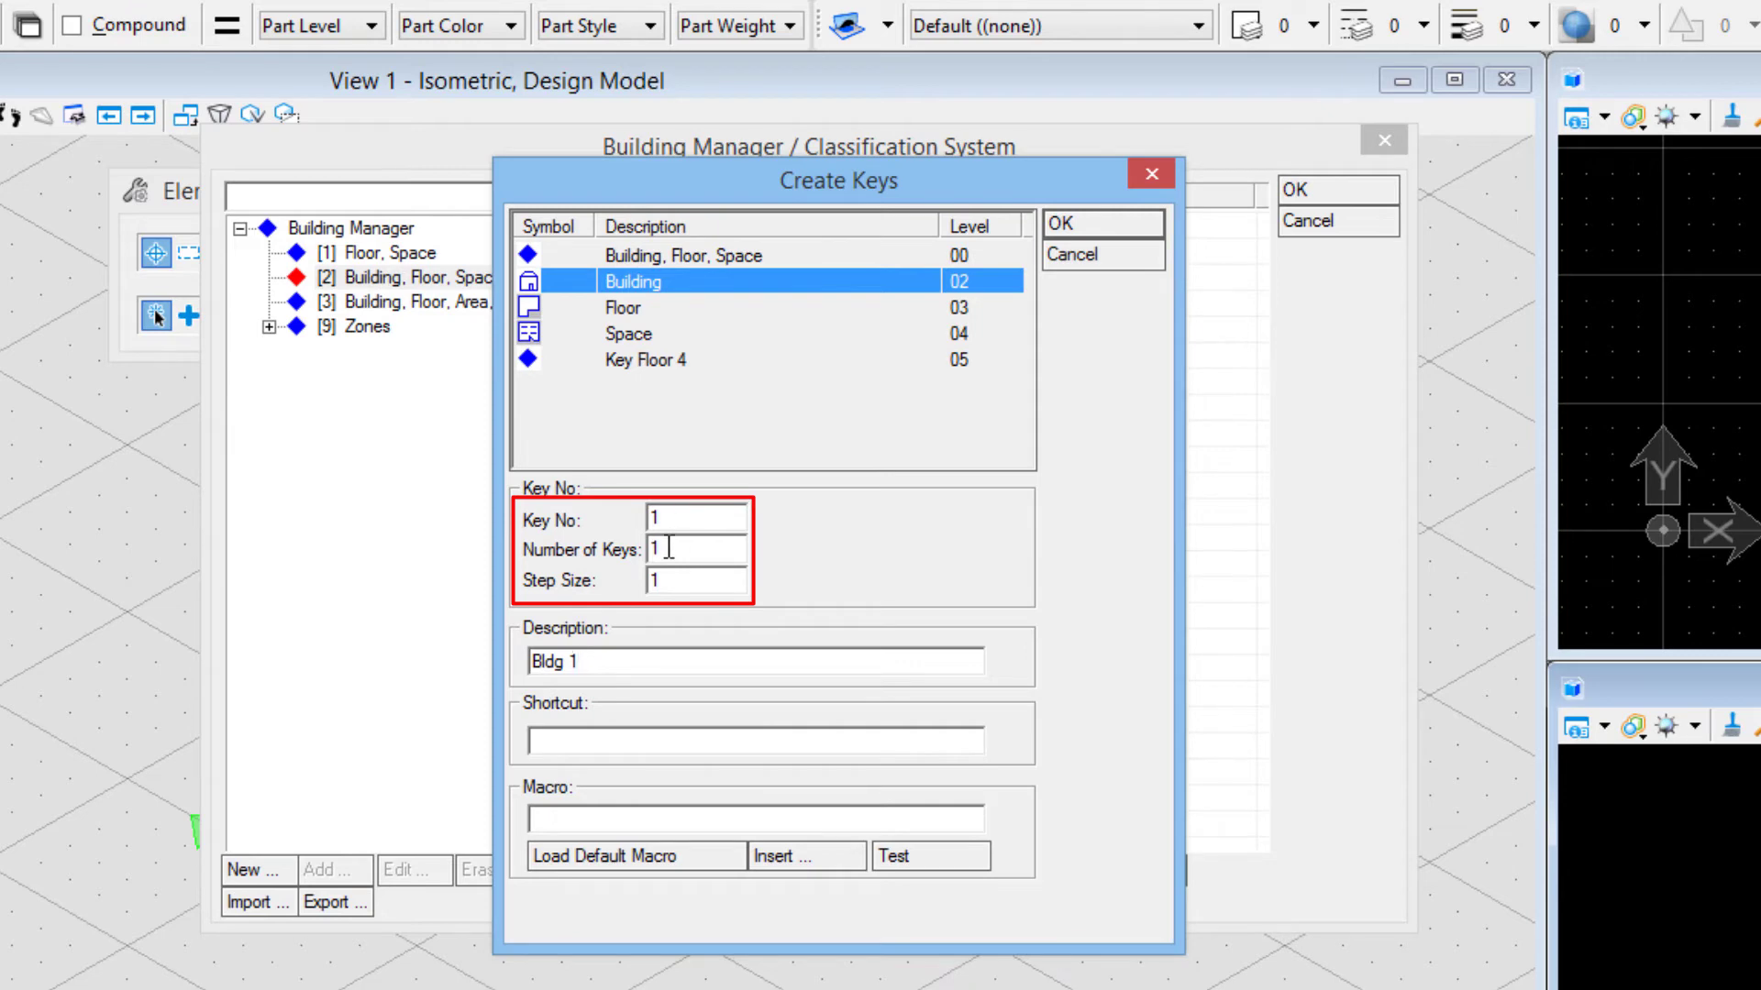
Step: Create the Bldg 1 key, then add a Floor key 'Lobby Floor' beneath it
left_click(1091, 224)
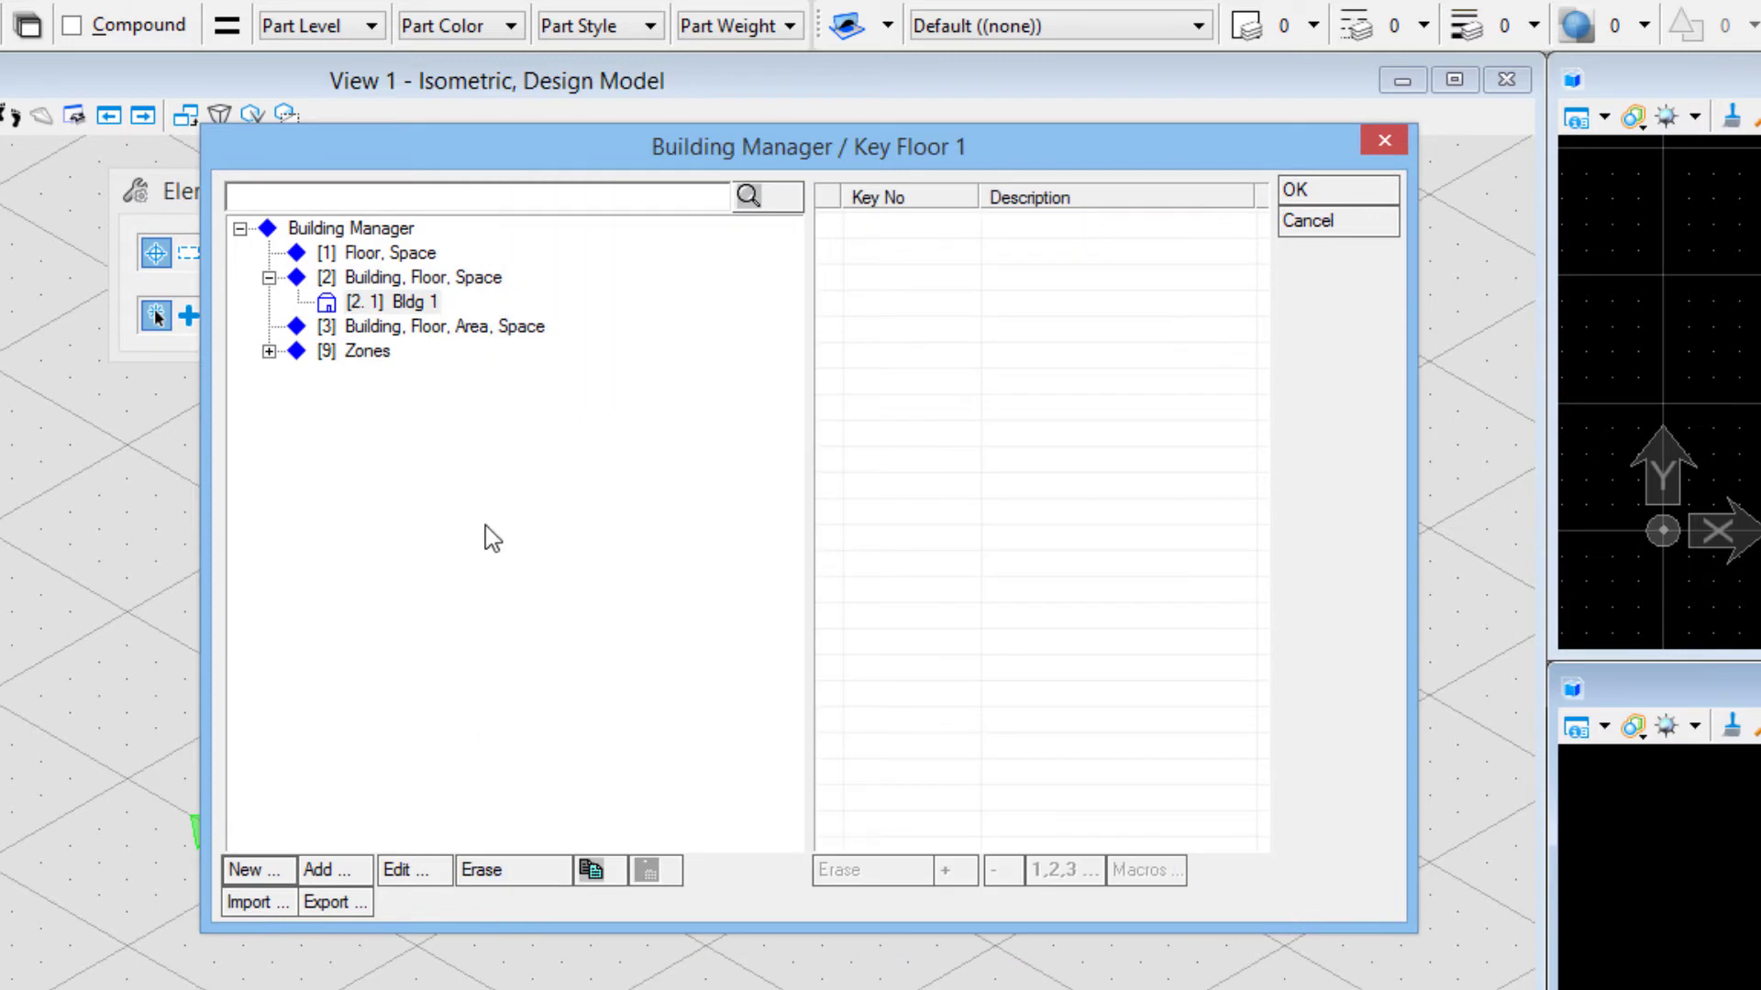
left_click(382, 302)
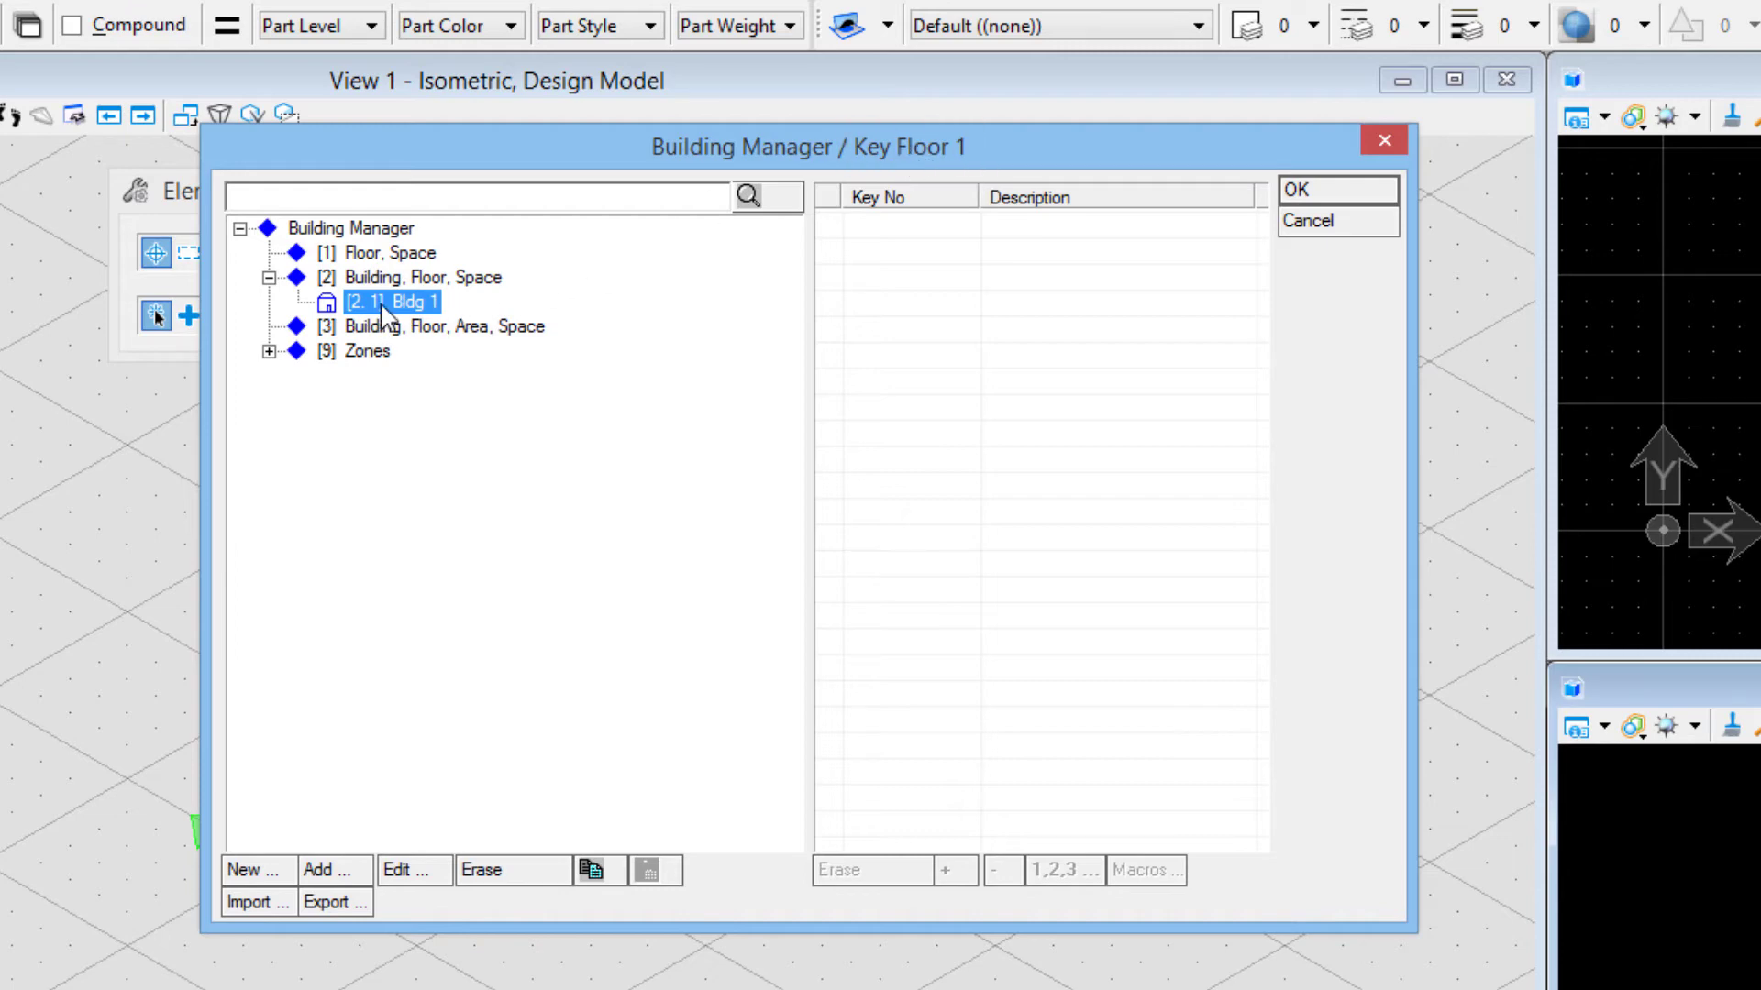
left_click(284, 878)
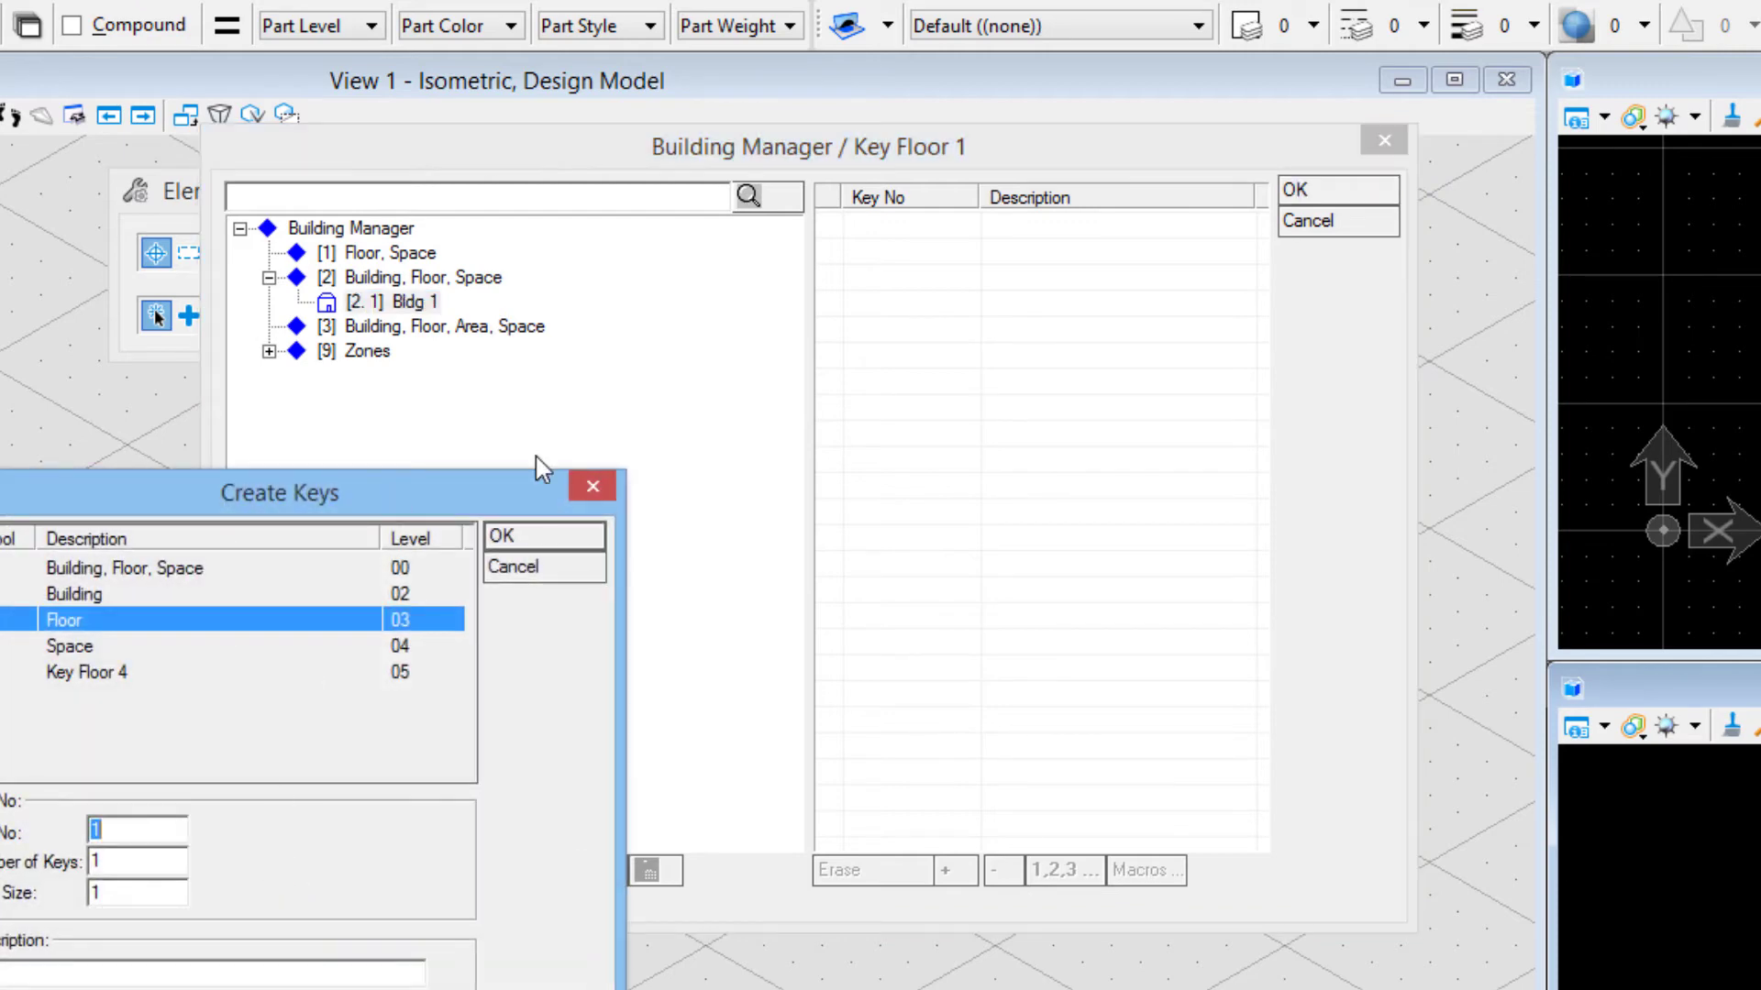
left_click_drag(391, 499, 920, 235)
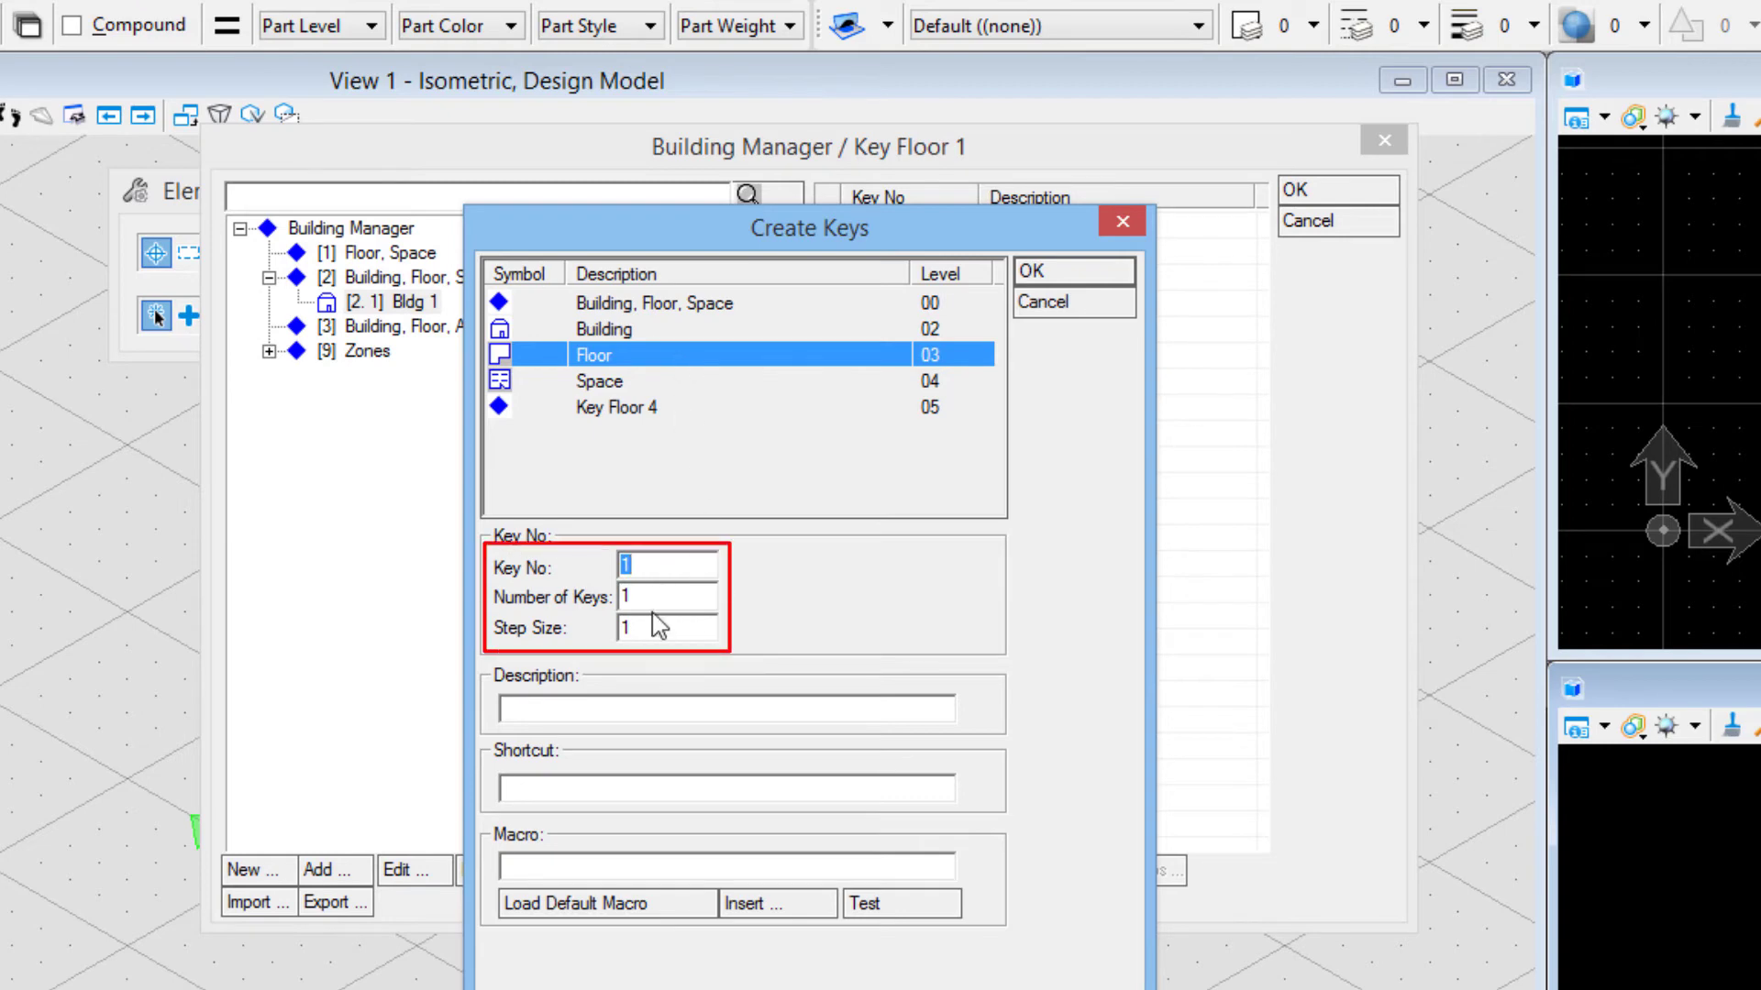
left_click(609, 704)
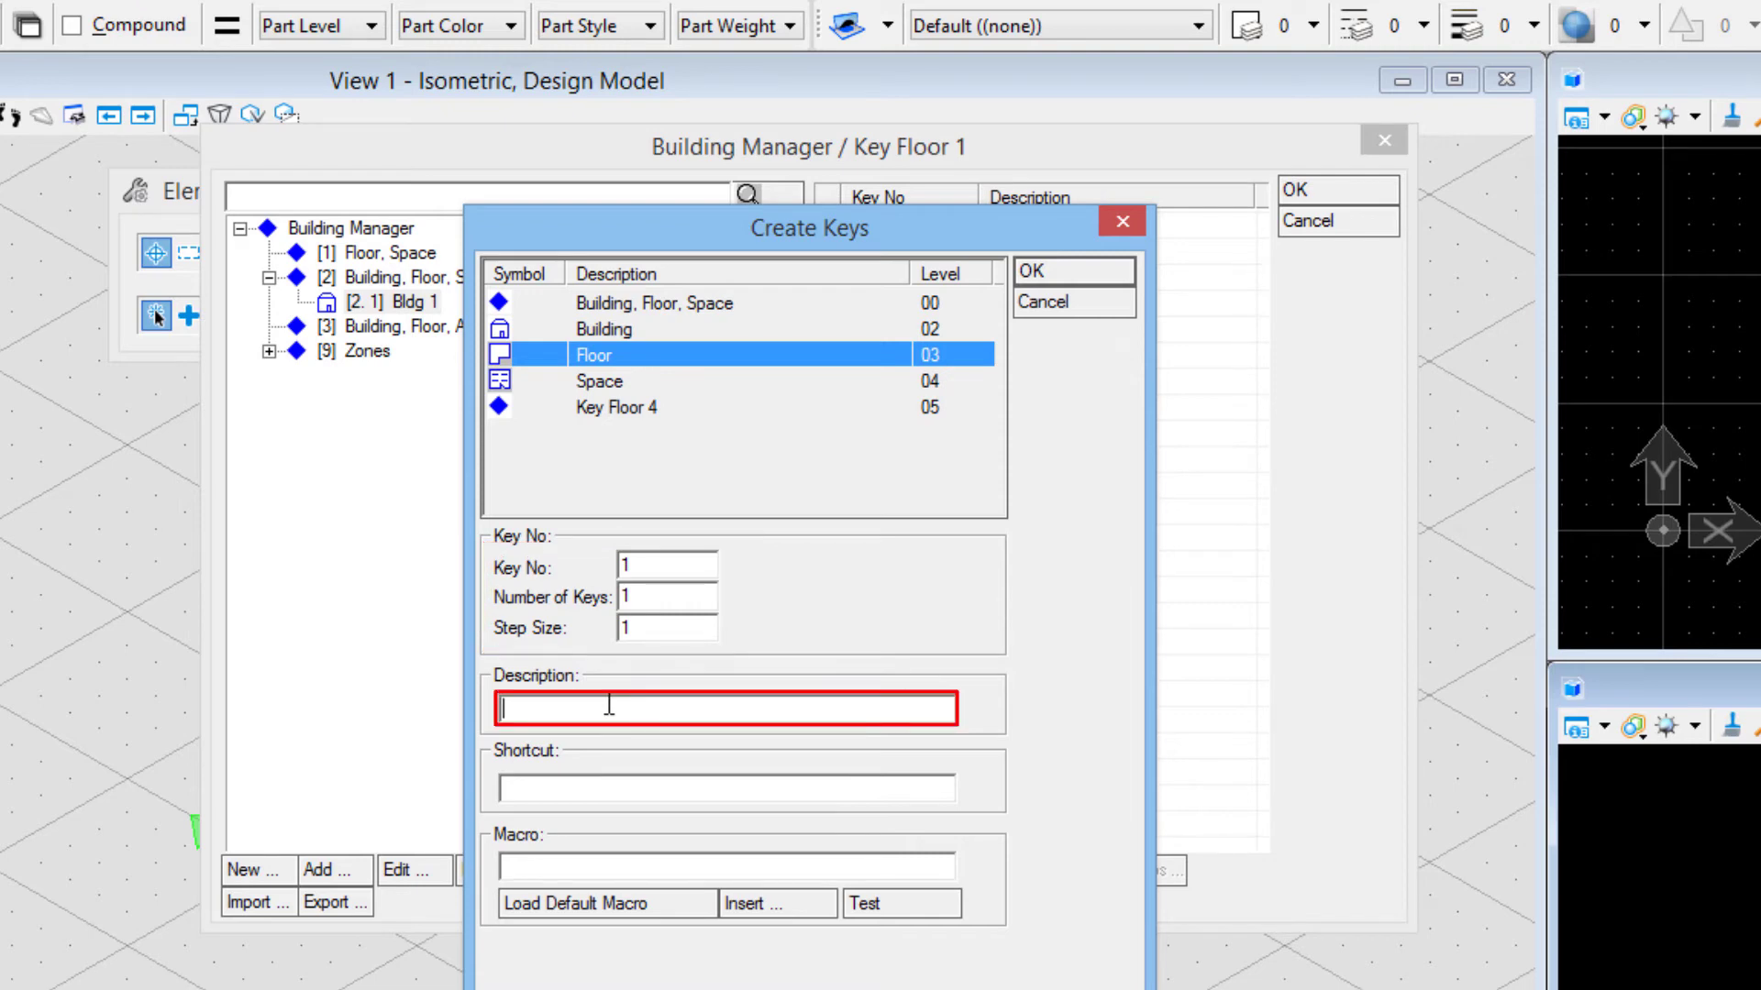
type("Lobby Floor")
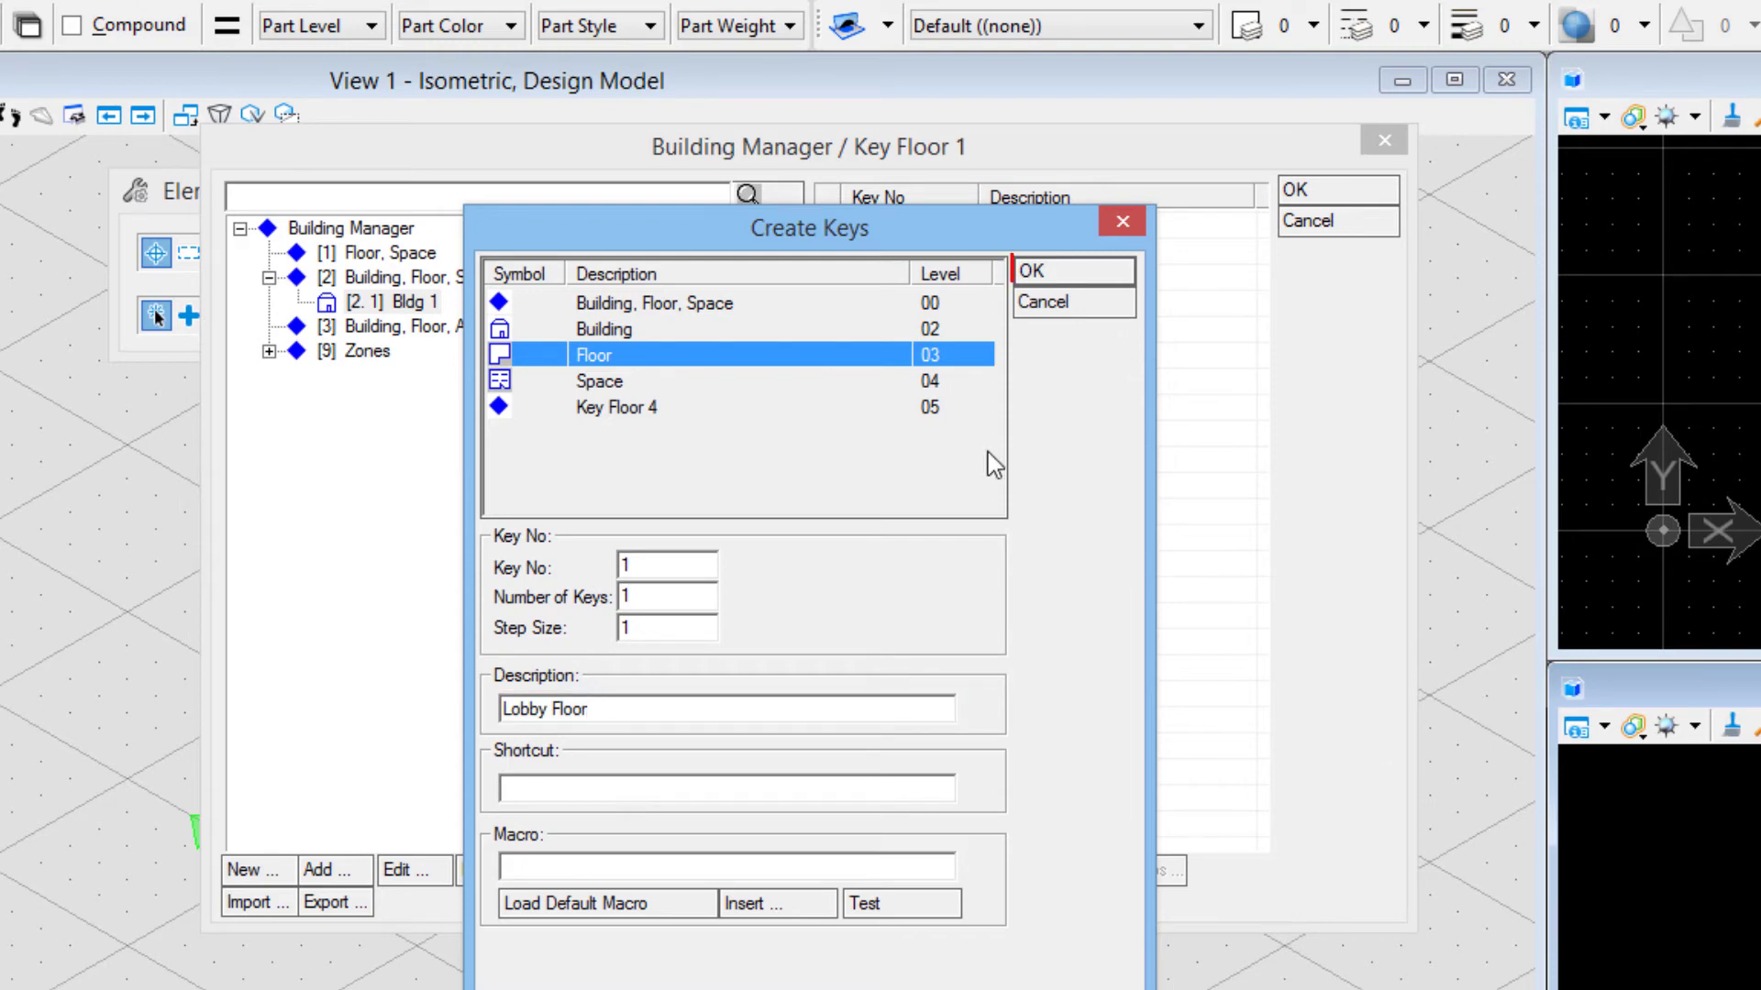
left_click(1066, 275)
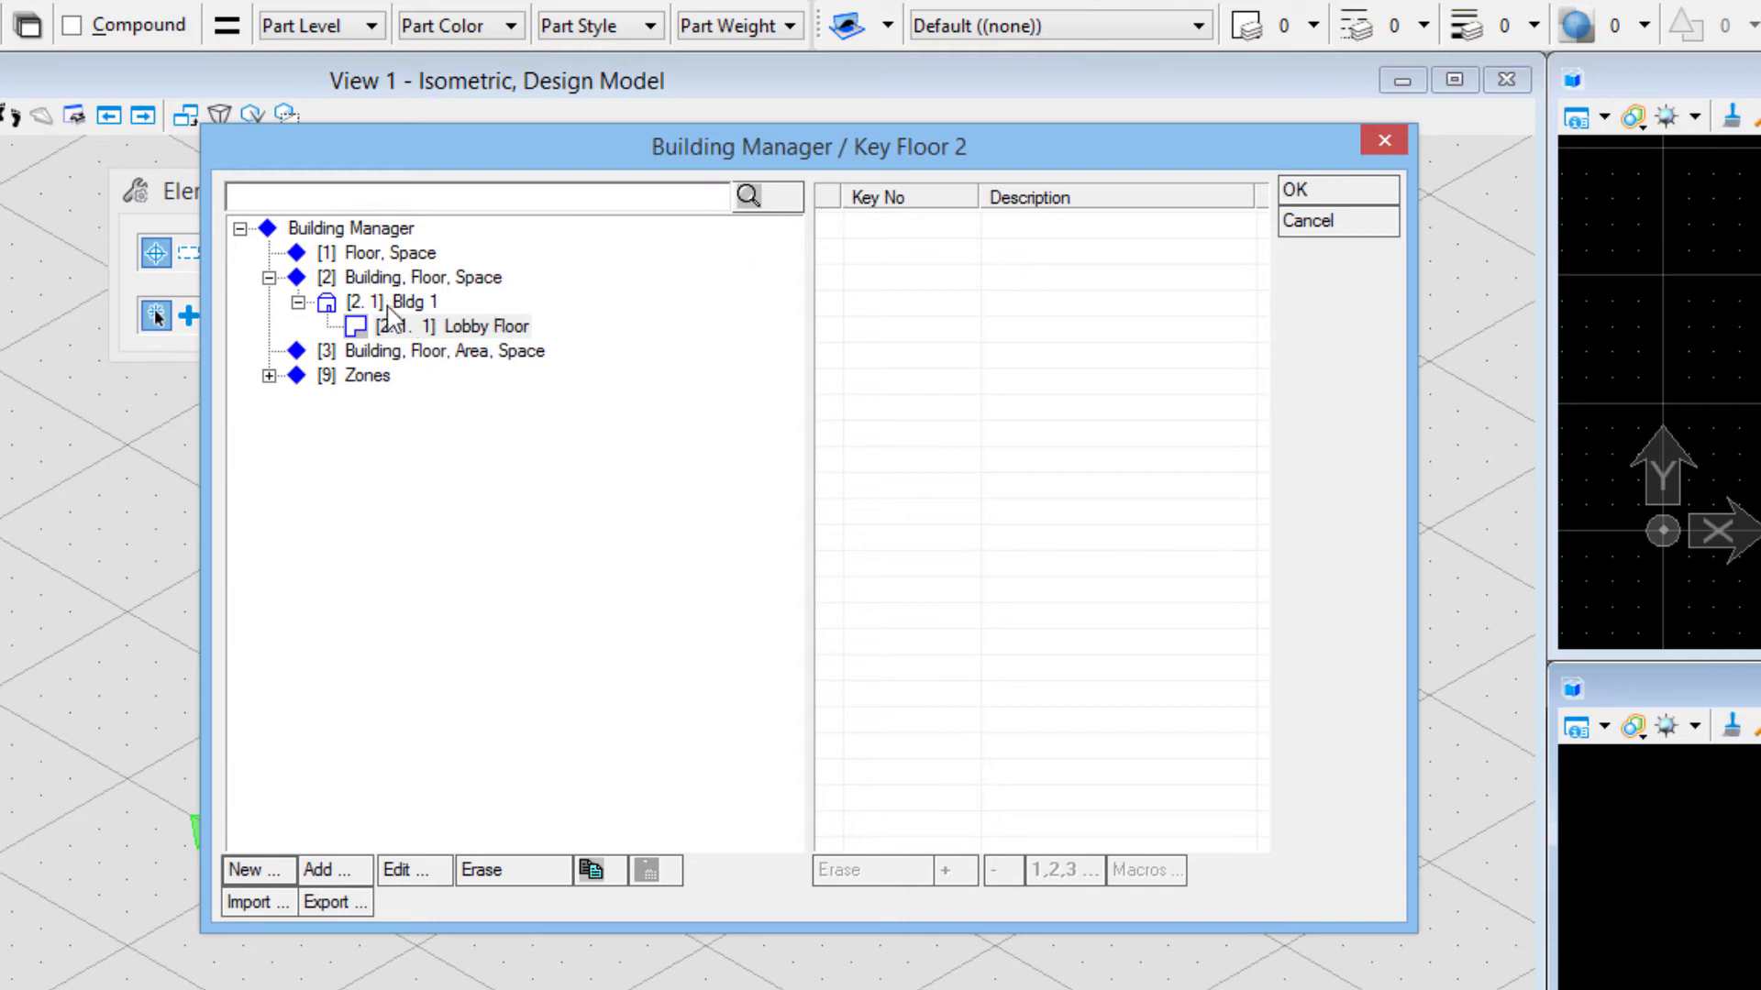
Step: Add a Floor key 'Office Floor 1' under Bldg 1
left_click(486, 328)
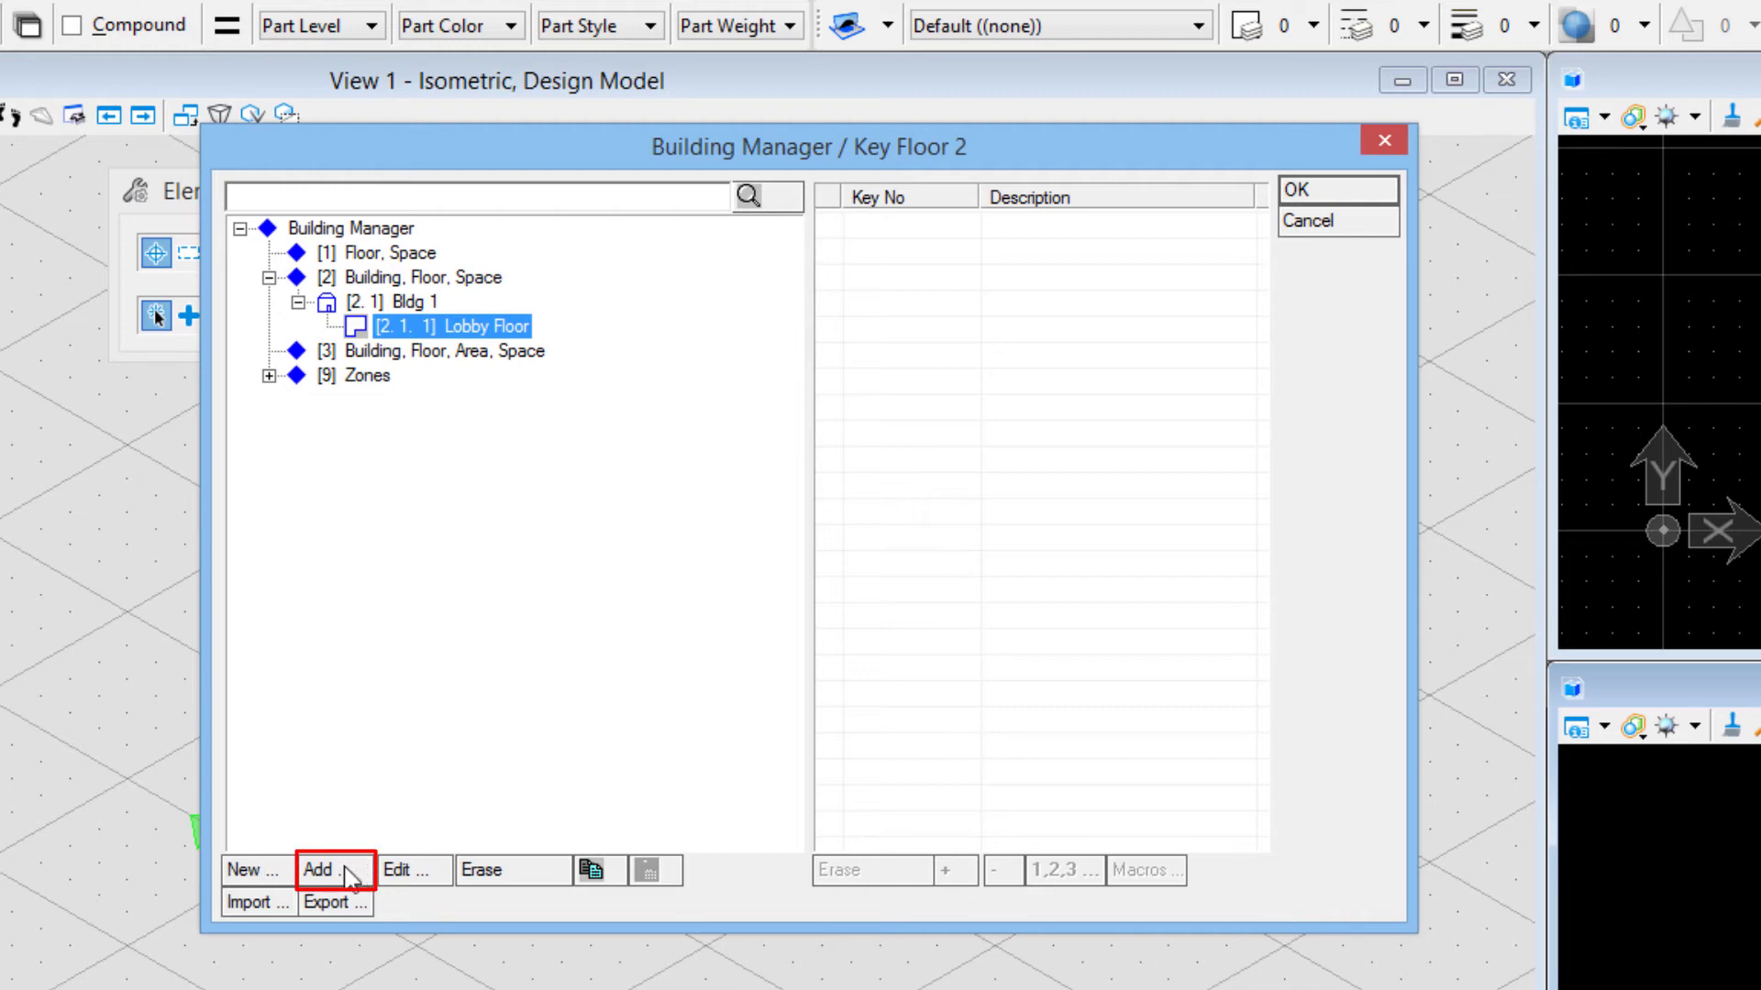
left_click(358, 871)
mouse_move(389, 488)
left_mouse_down()
mouse_move(713, 435)
mouse_move(955, 173)
left_mouse_up()
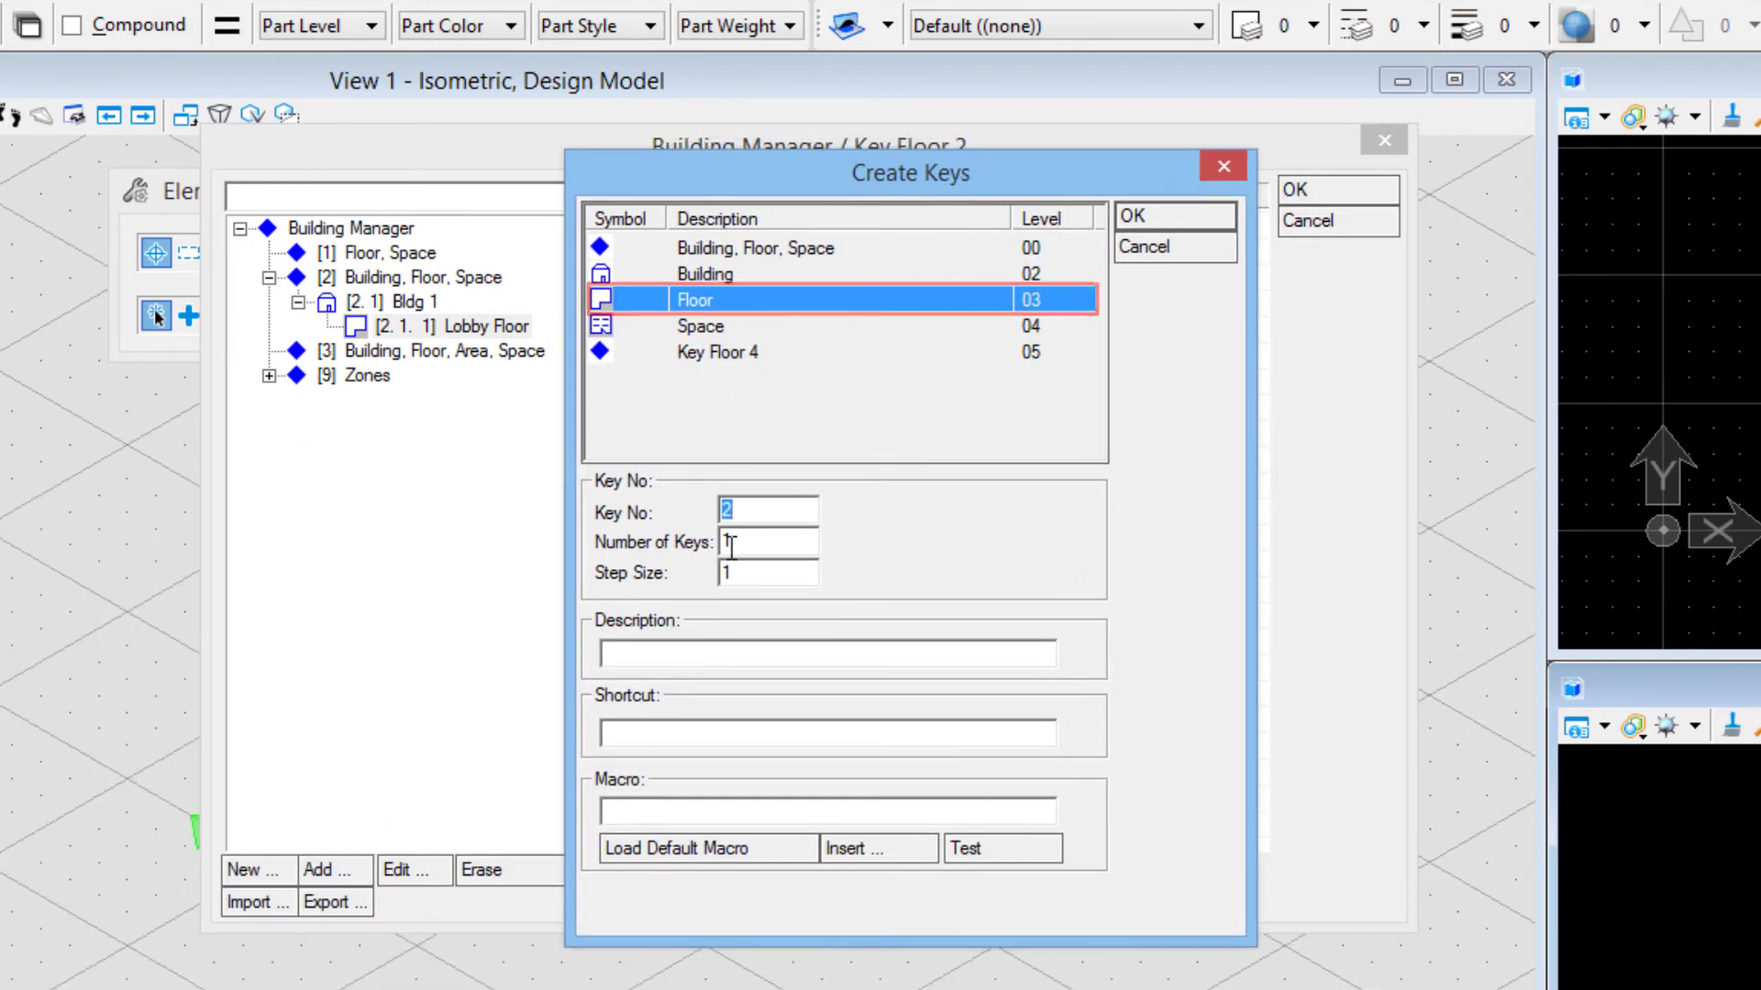
left_click(673, 656)
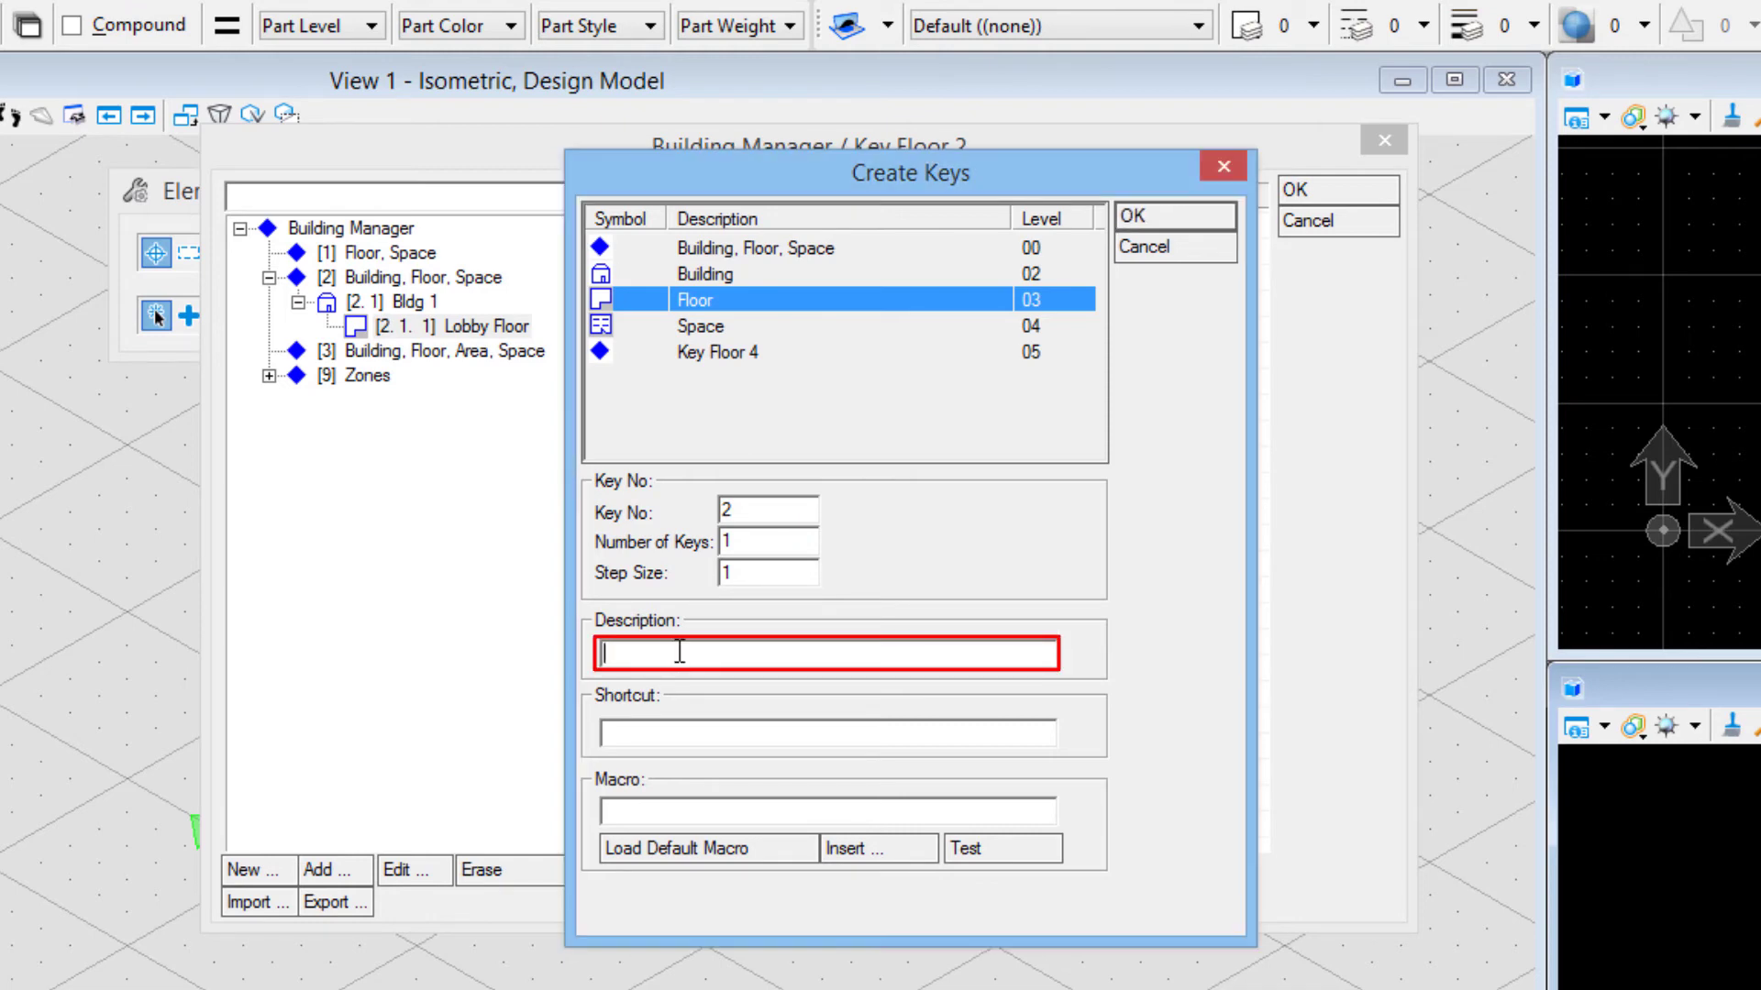
type("Office Floor 1")
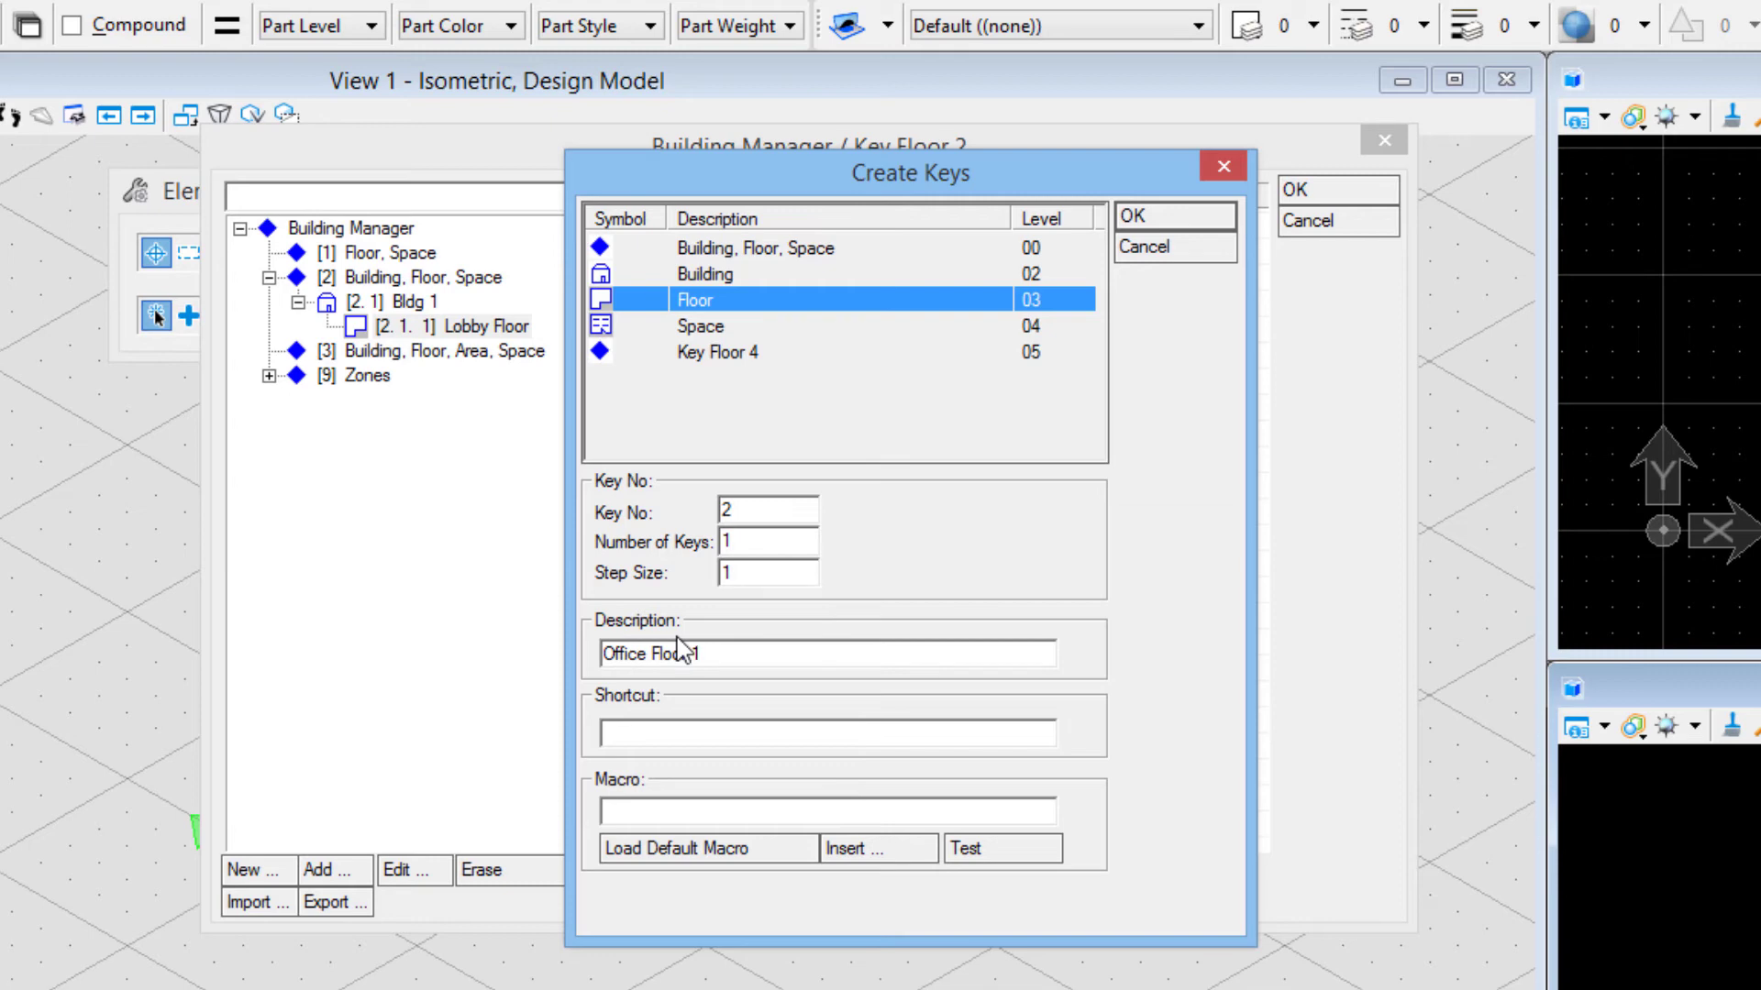
left_click(1130, 219)
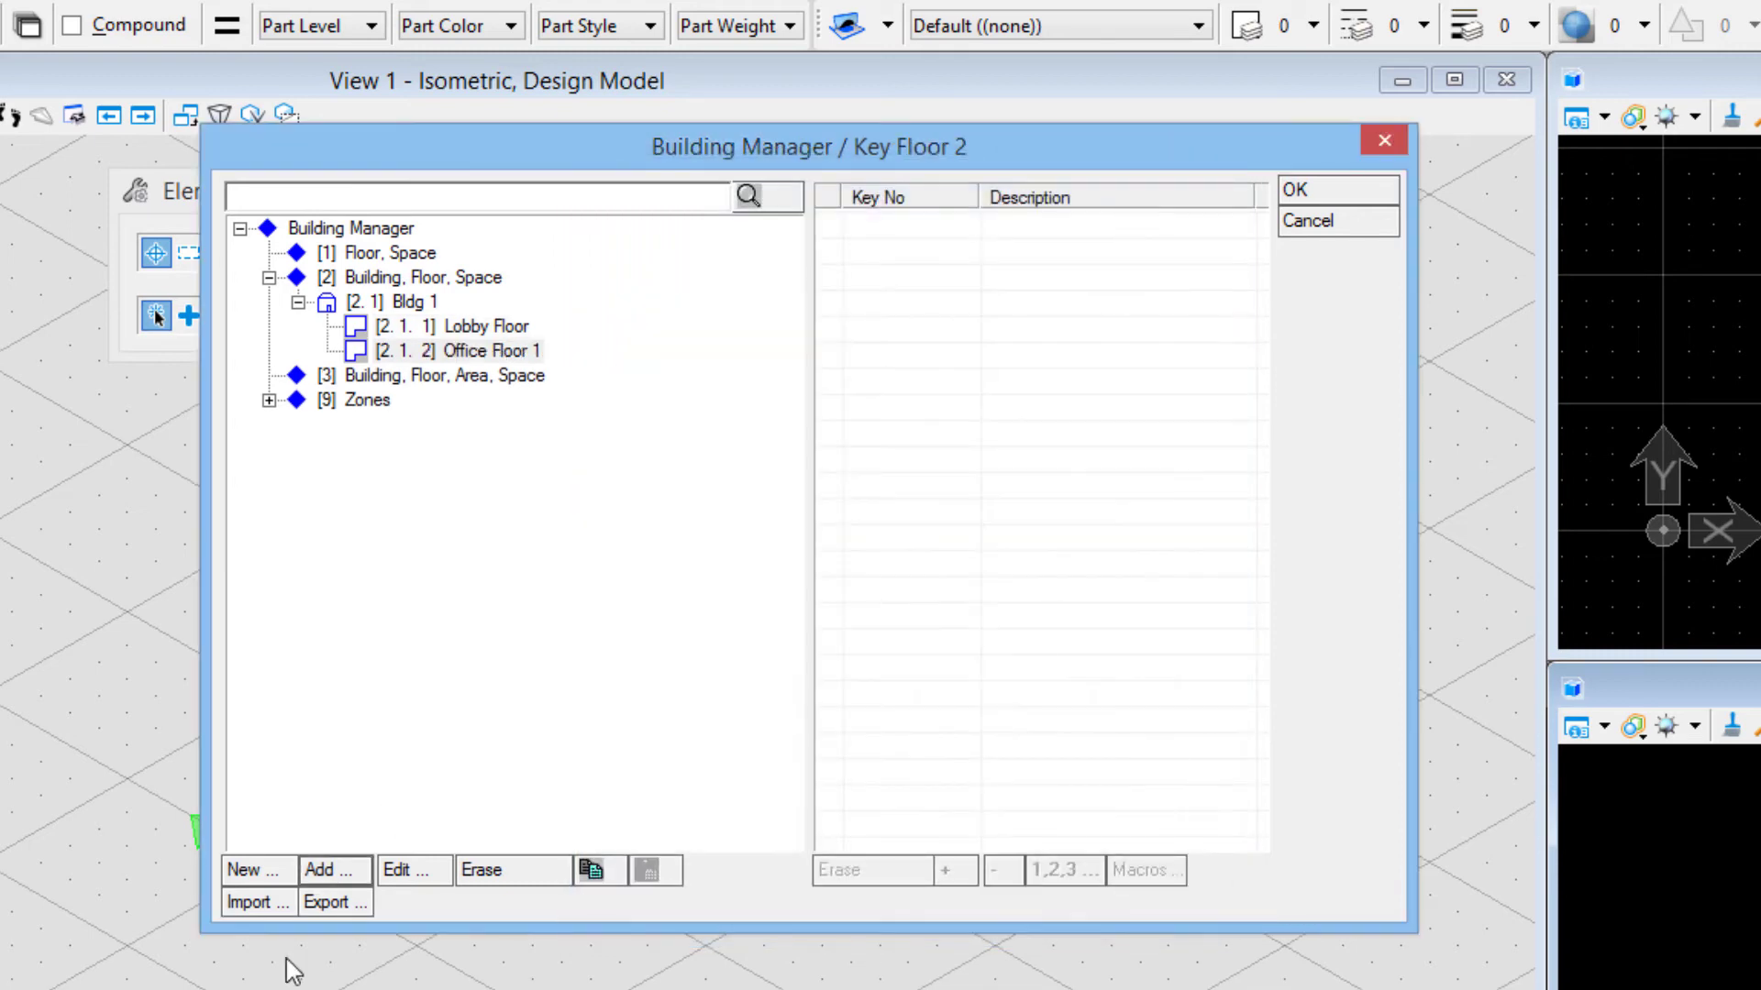
Step: Add a third Floor key 'Office Floor 2' under Bldg 1
left_click(326, 869)
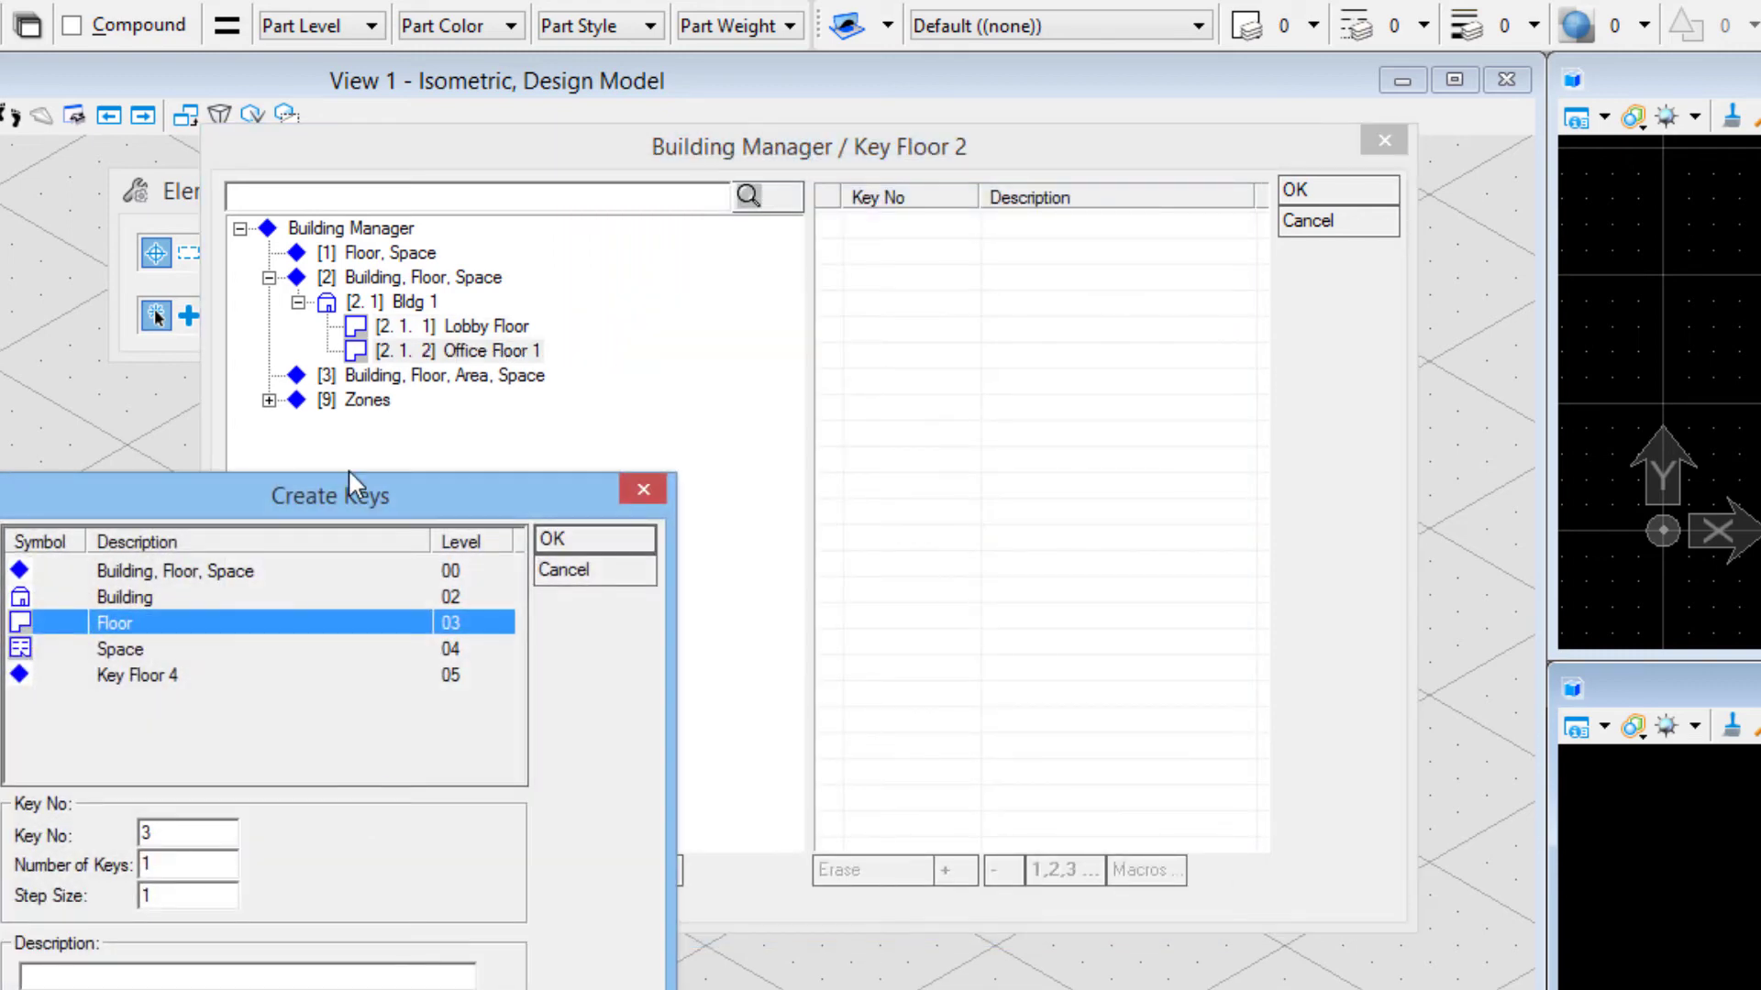
left_click_drag(731, 200, 729, 200)
left_click(440, 677)
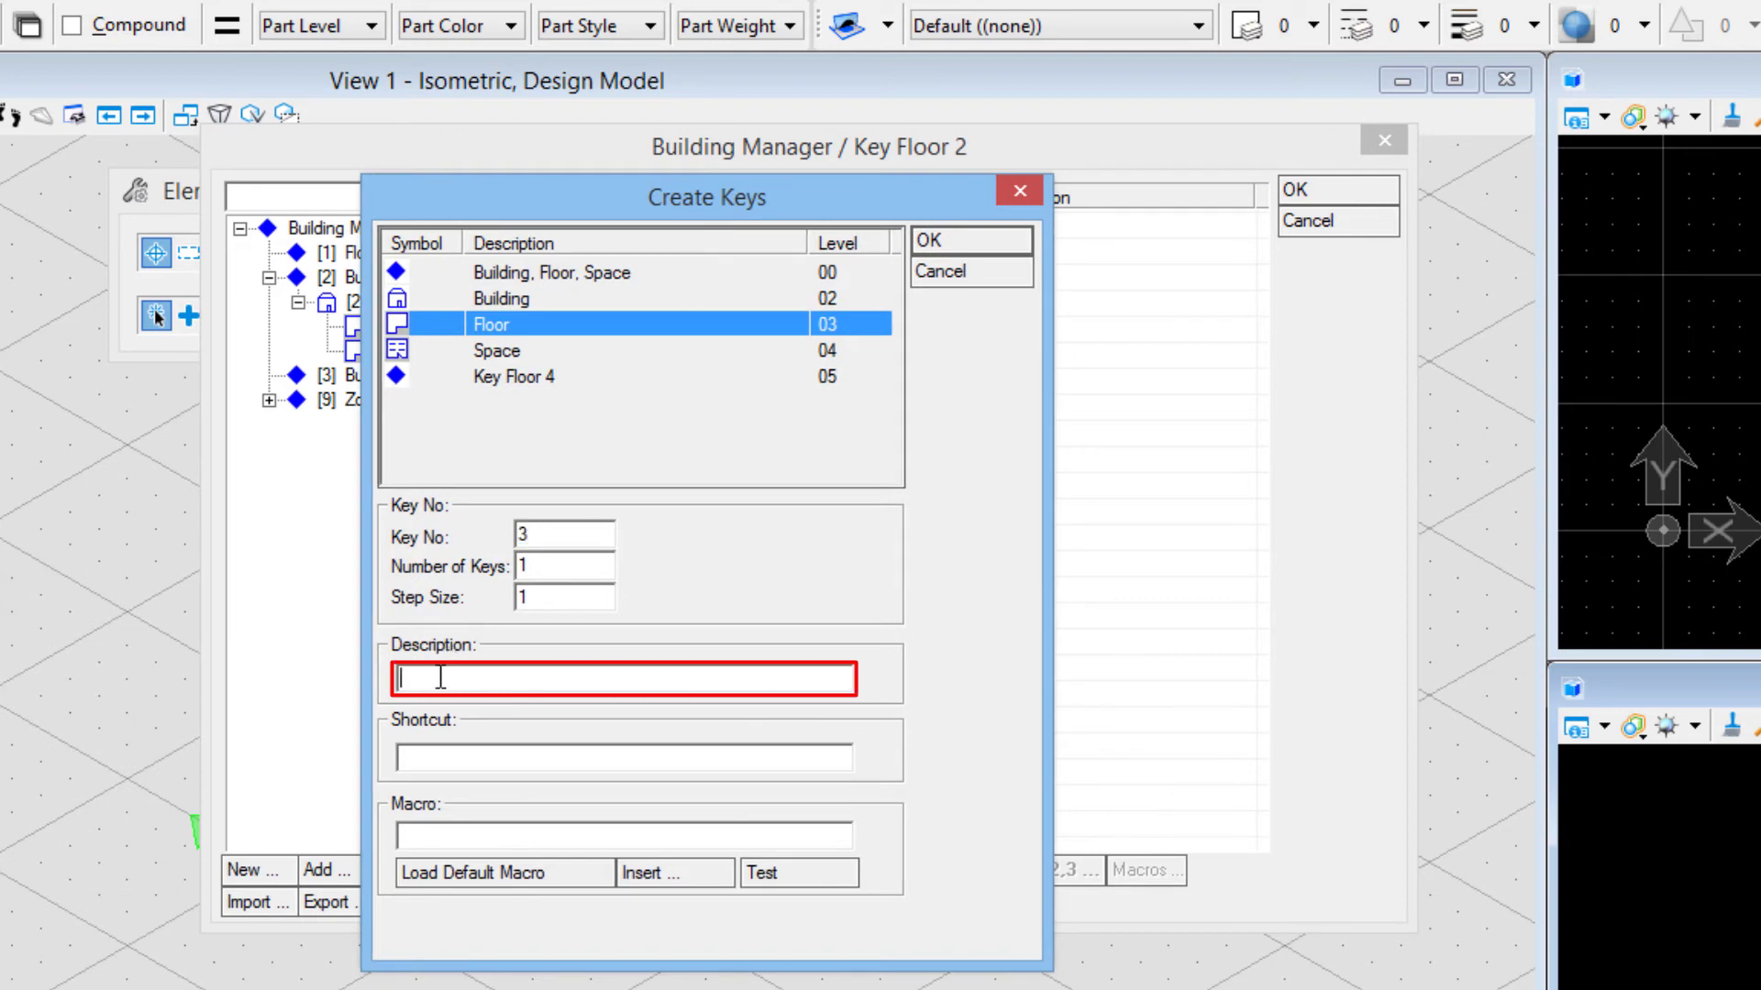
type("Office Floor 2")
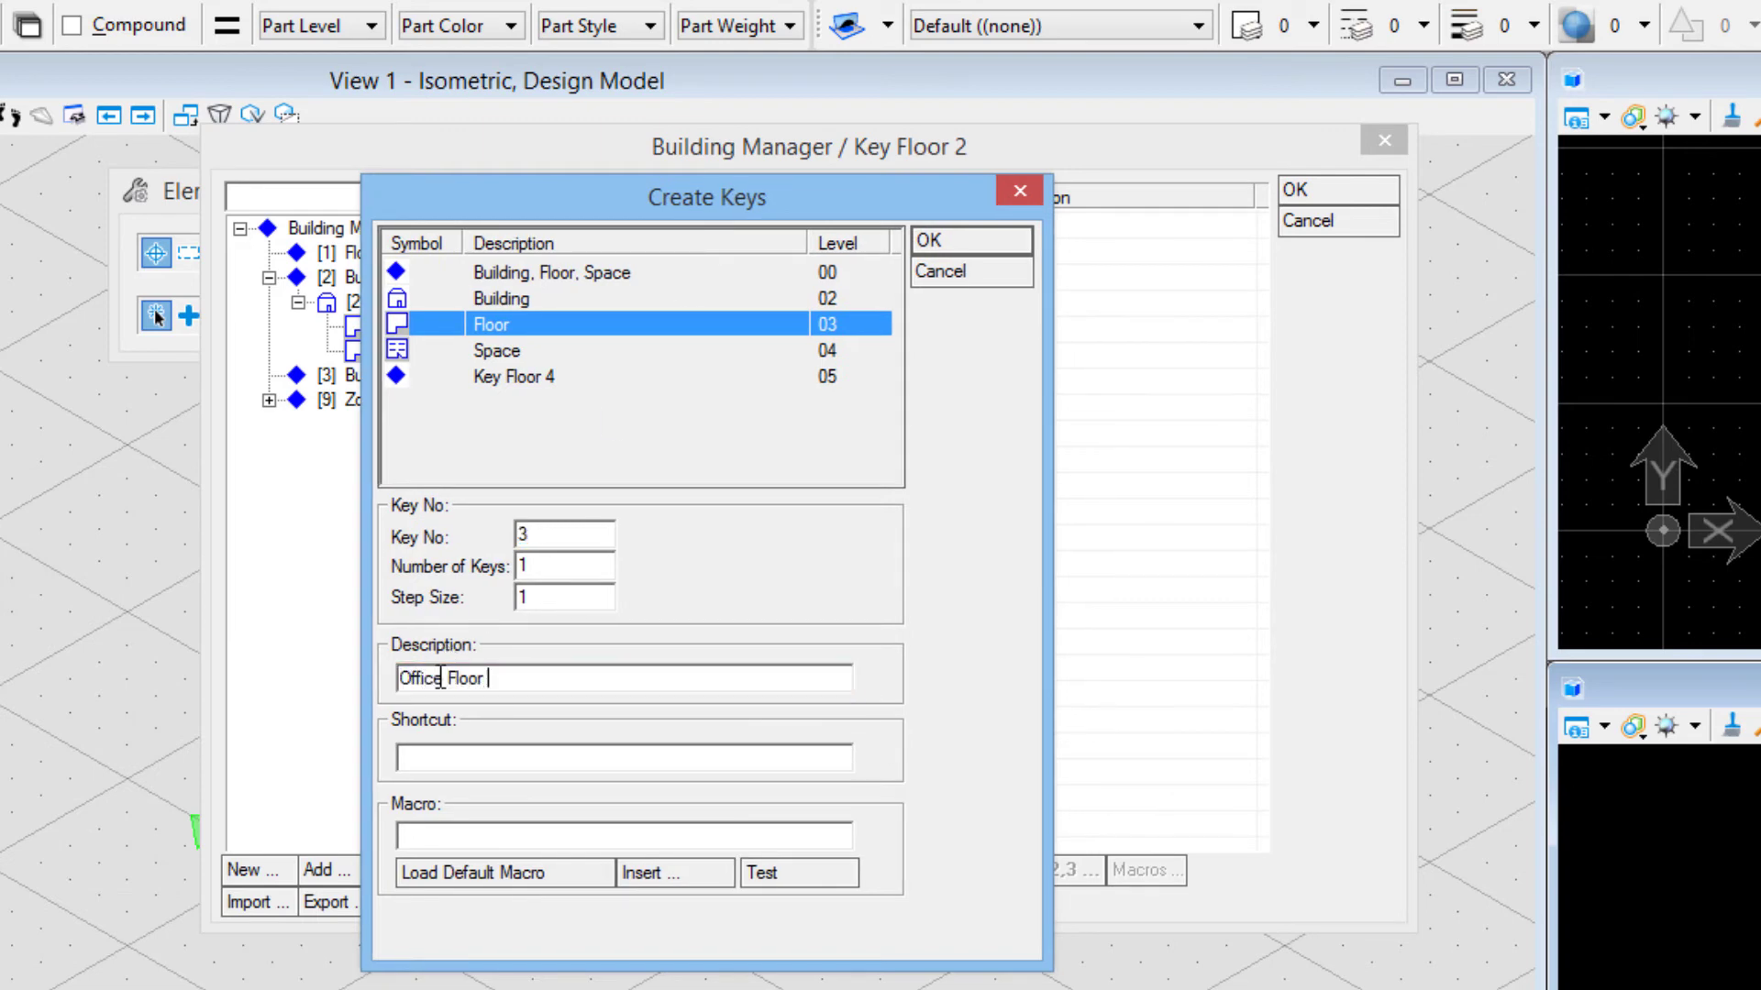
left_click(984, 250)
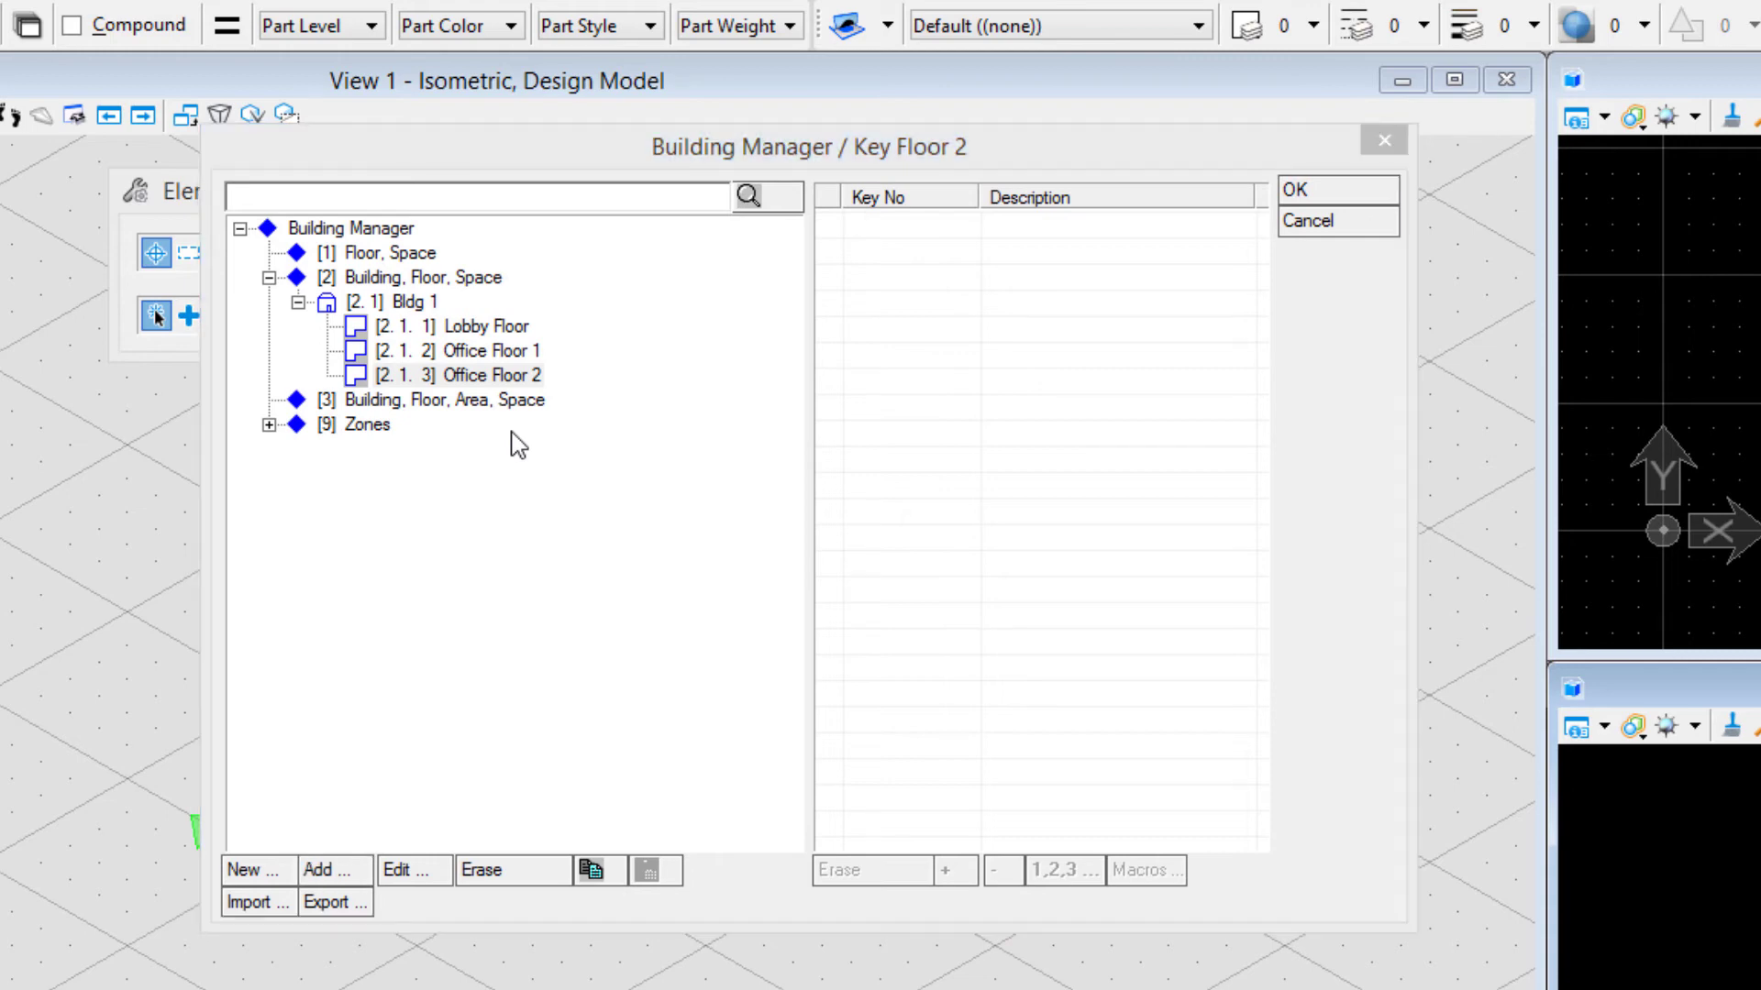
Step: Accept the Bldg 1 floor keys and close the Building Manager, returning to Drawing Setup
left_click(986, 166)
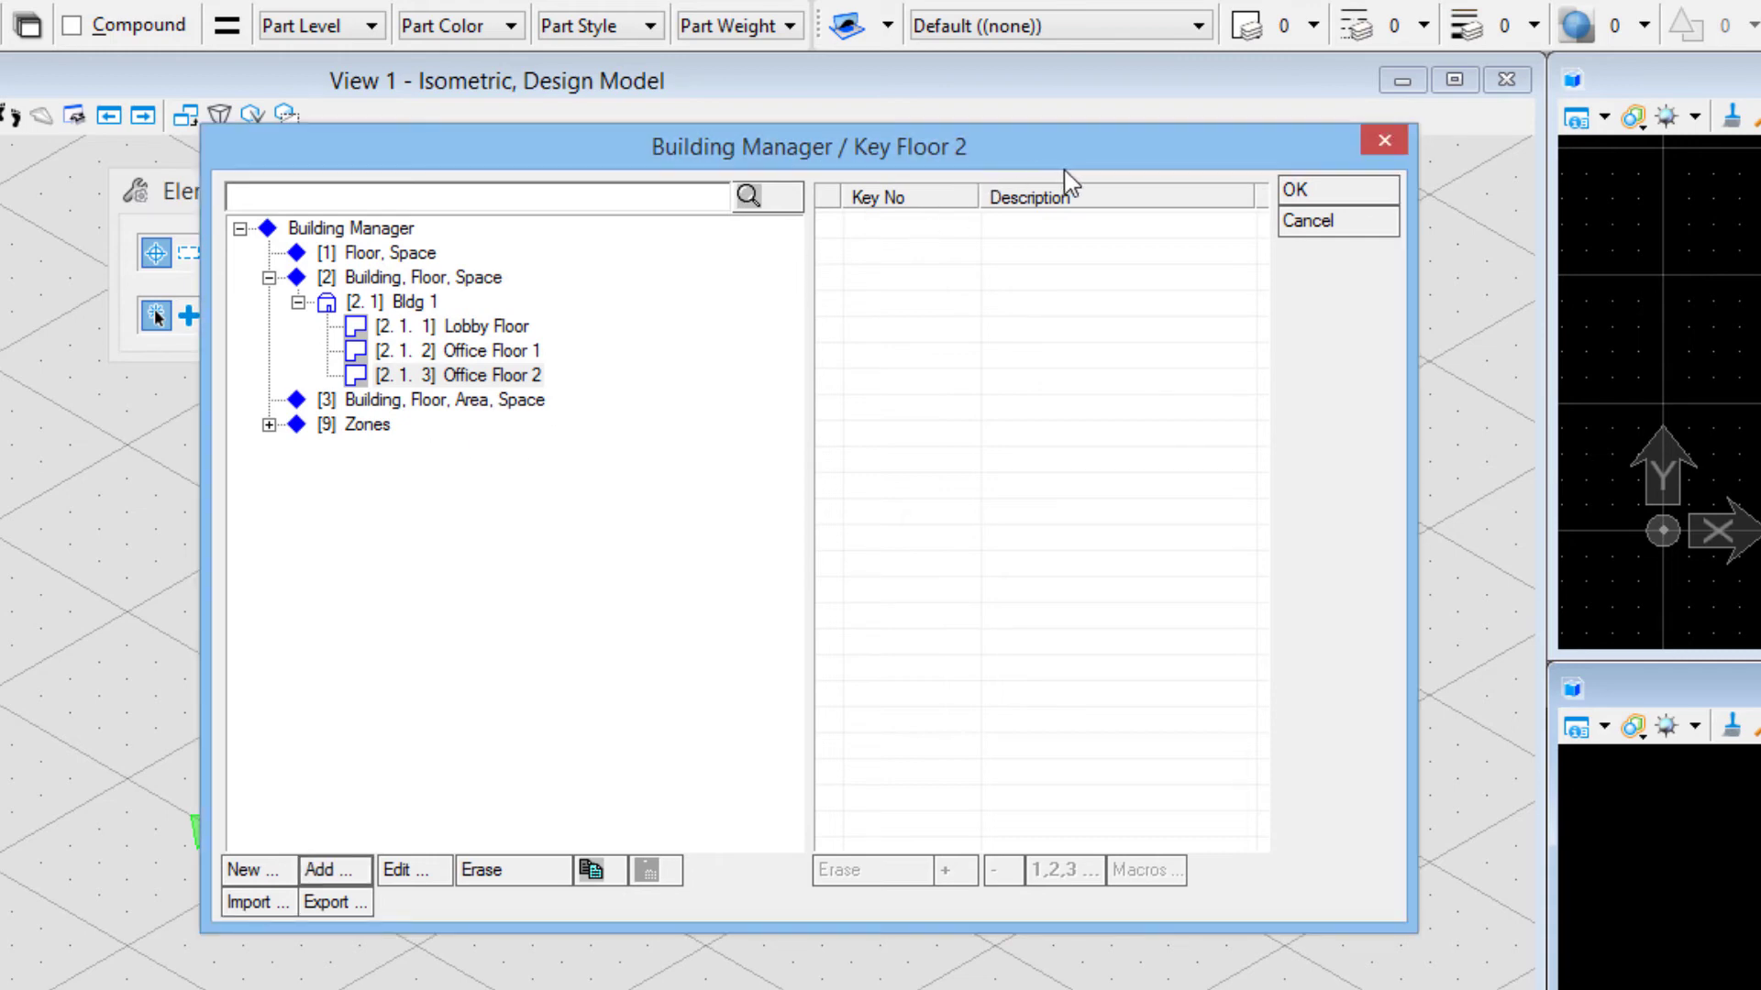
left_click(1321, 193)
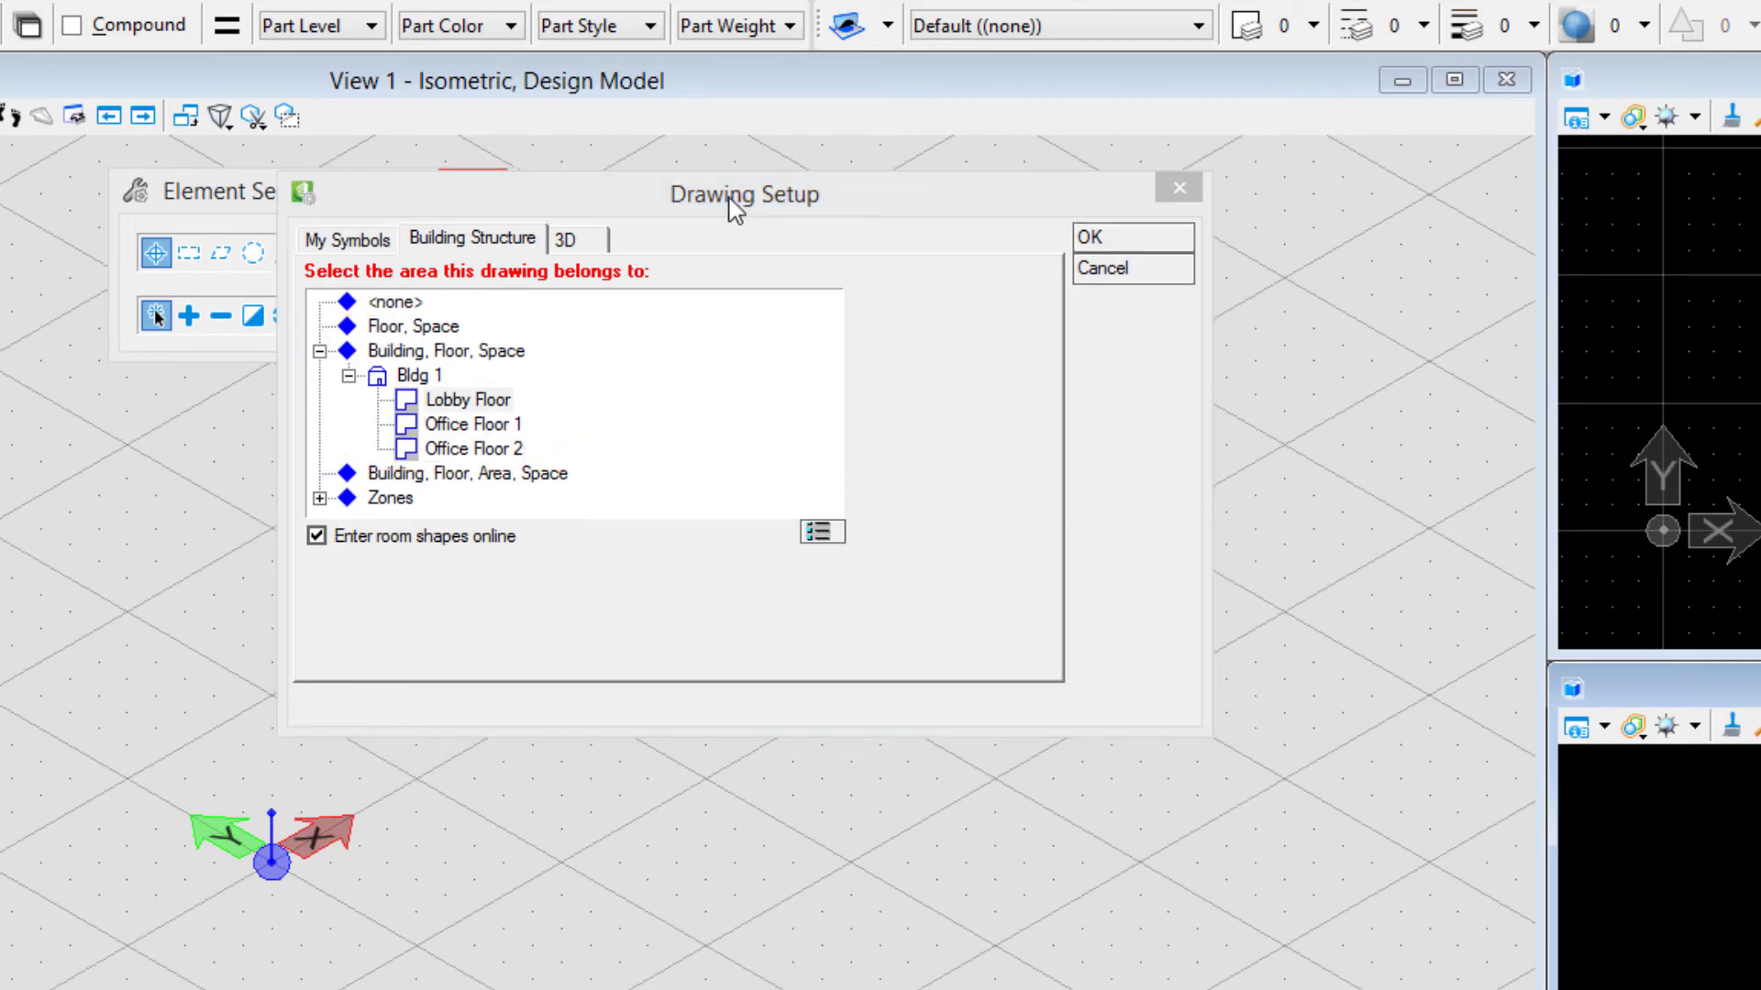
Step: Review the 3D settings: ceiling height 10:0, floor level 0:0, with 2D/3D mode kept
left_click(592, 250)
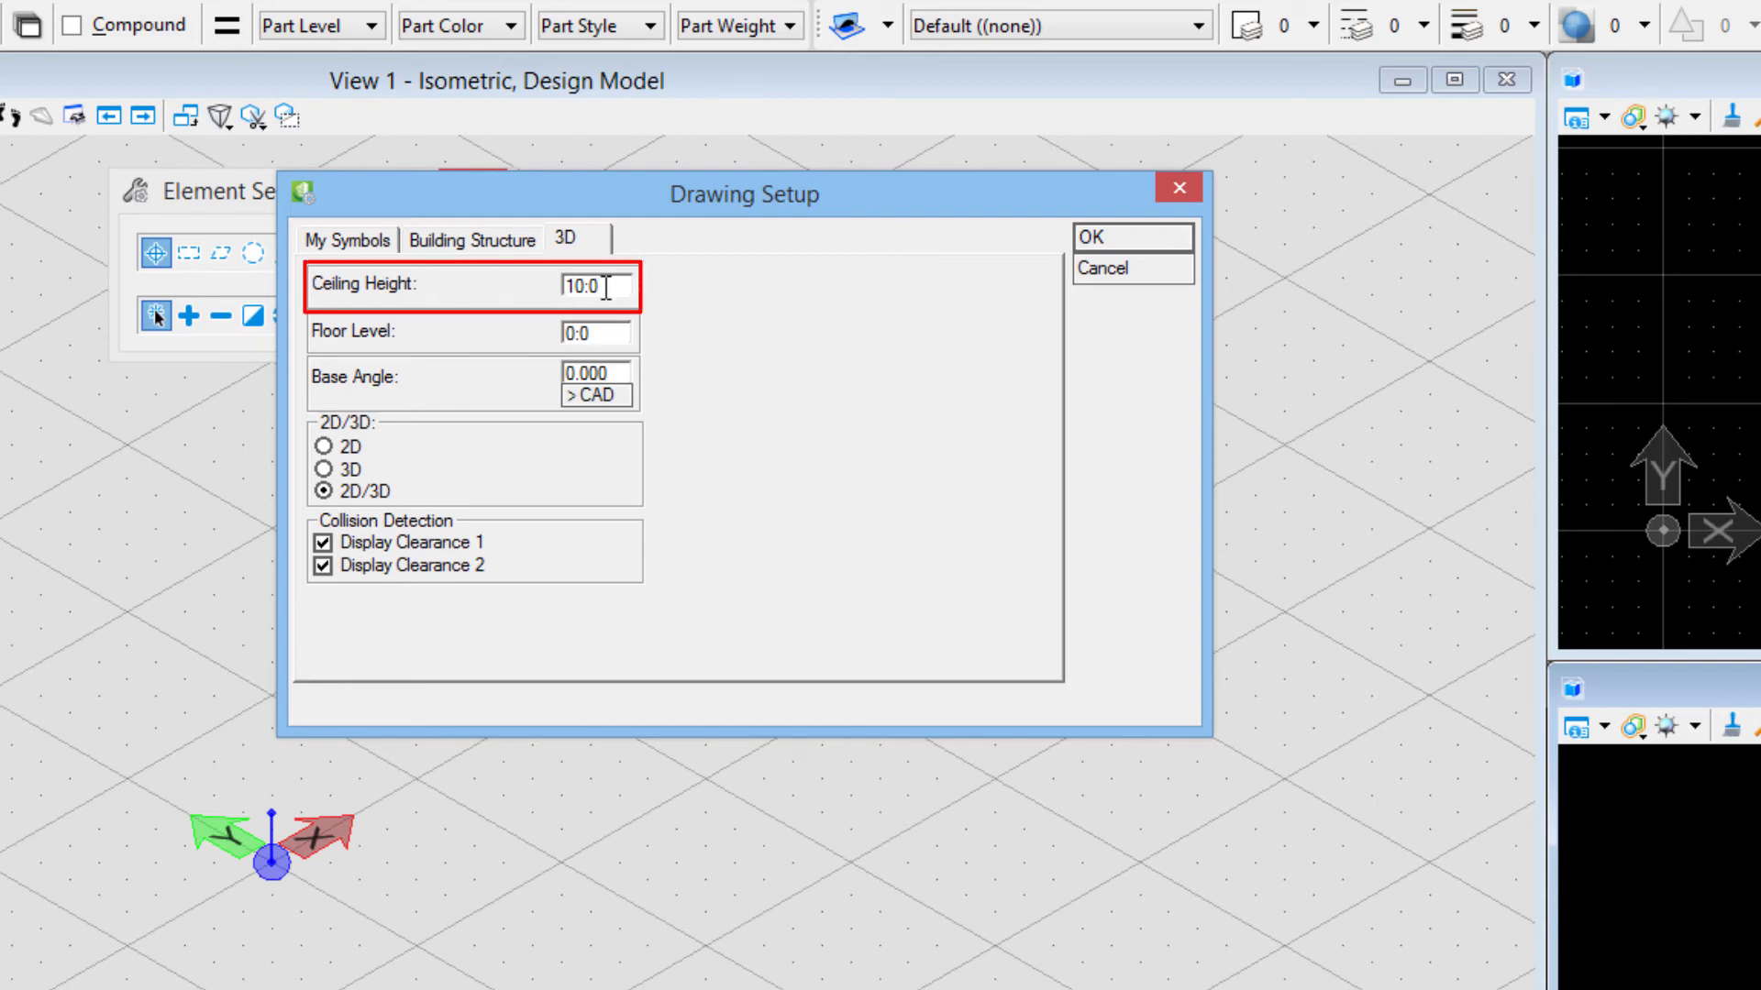
left_click_drag(607, 286, 477, 293)
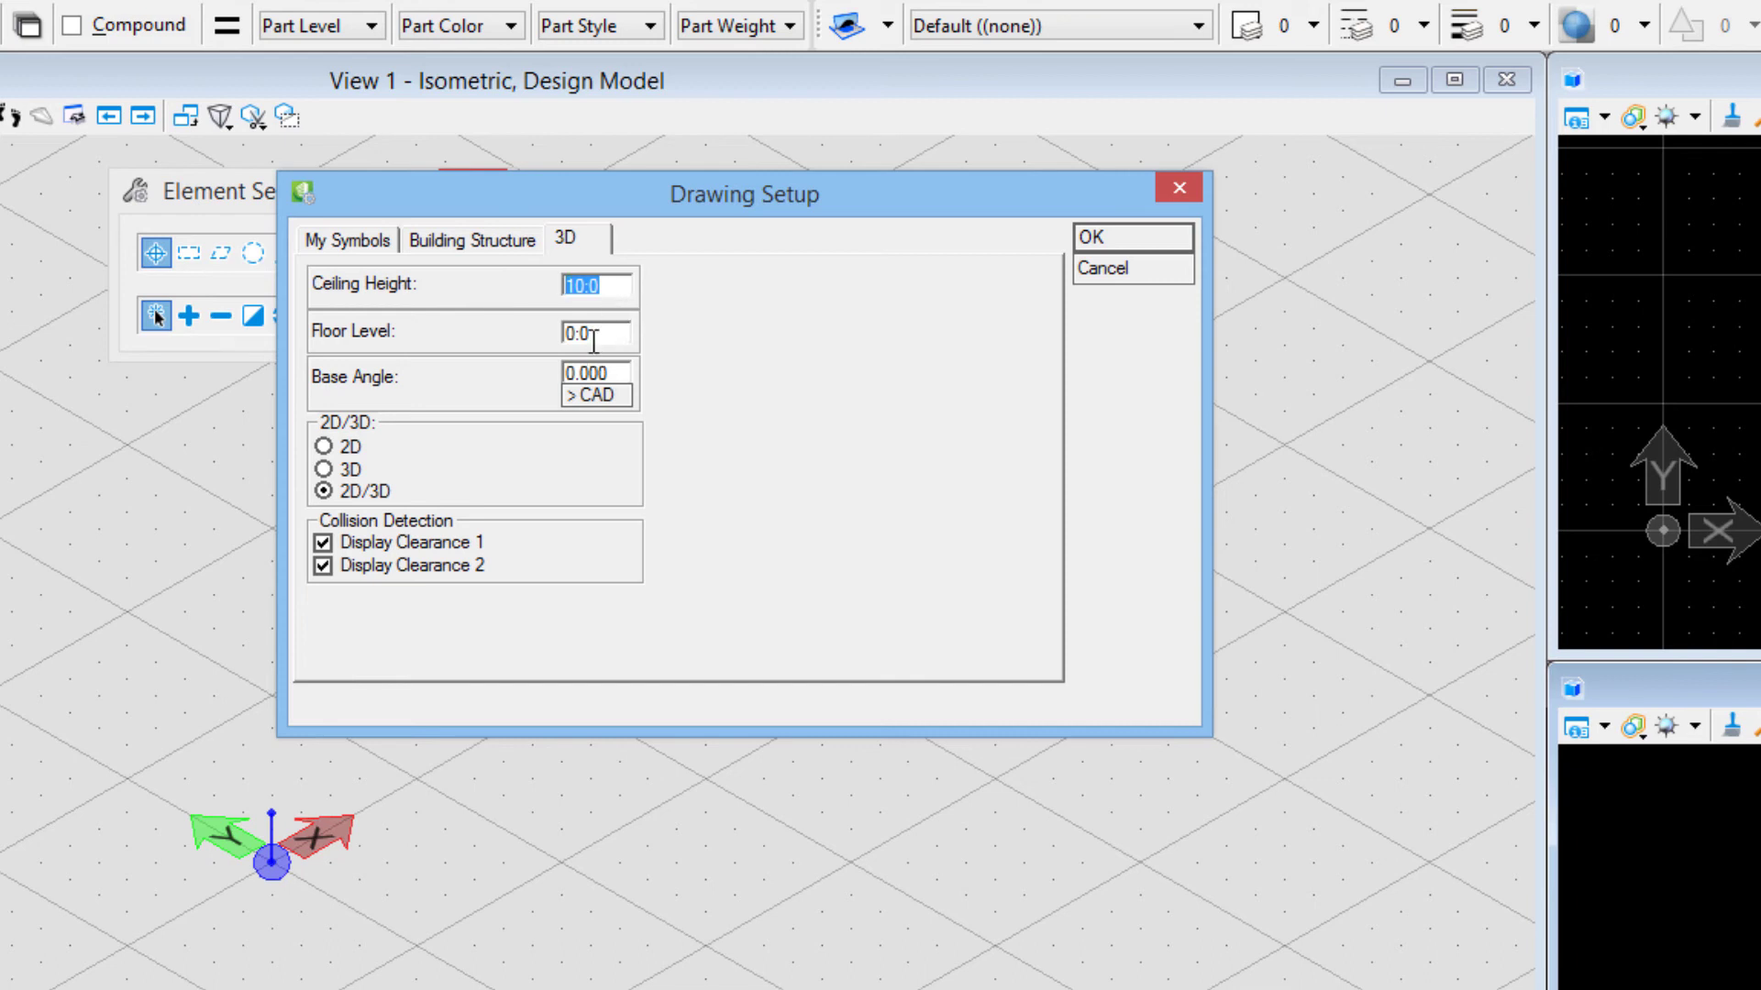
key("Tab")
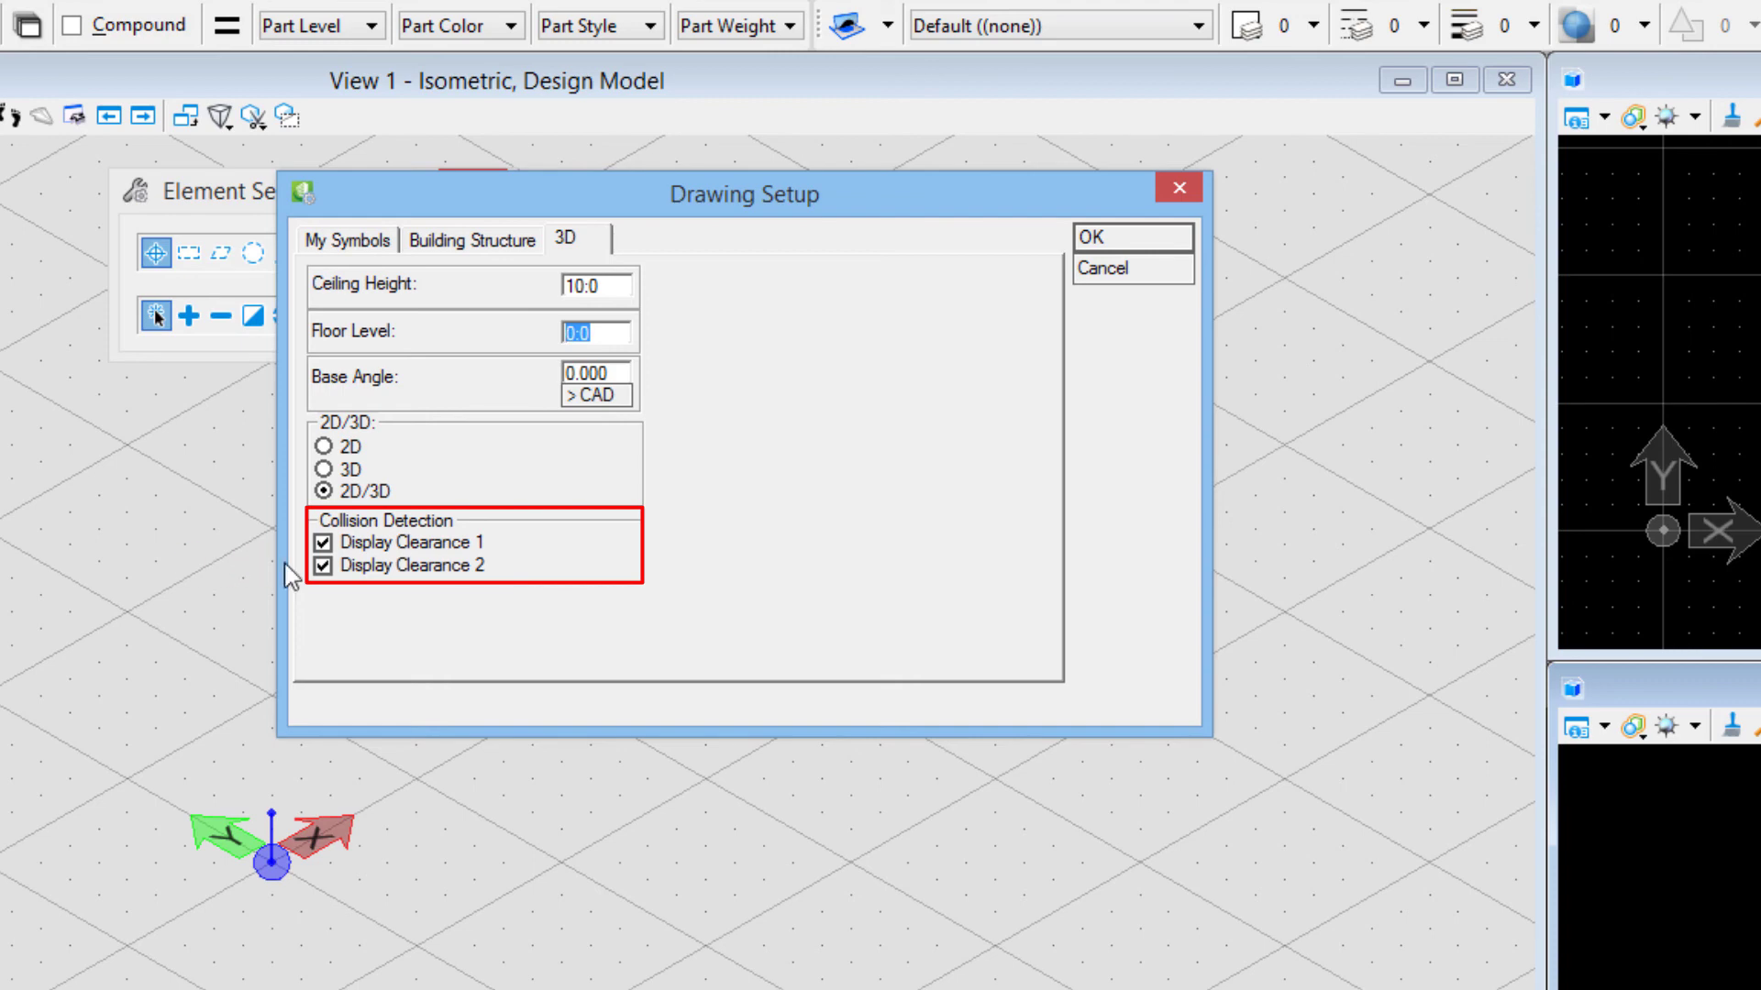
left_click(322, 545)
left_click(322, 543)
left_click(321, 569)
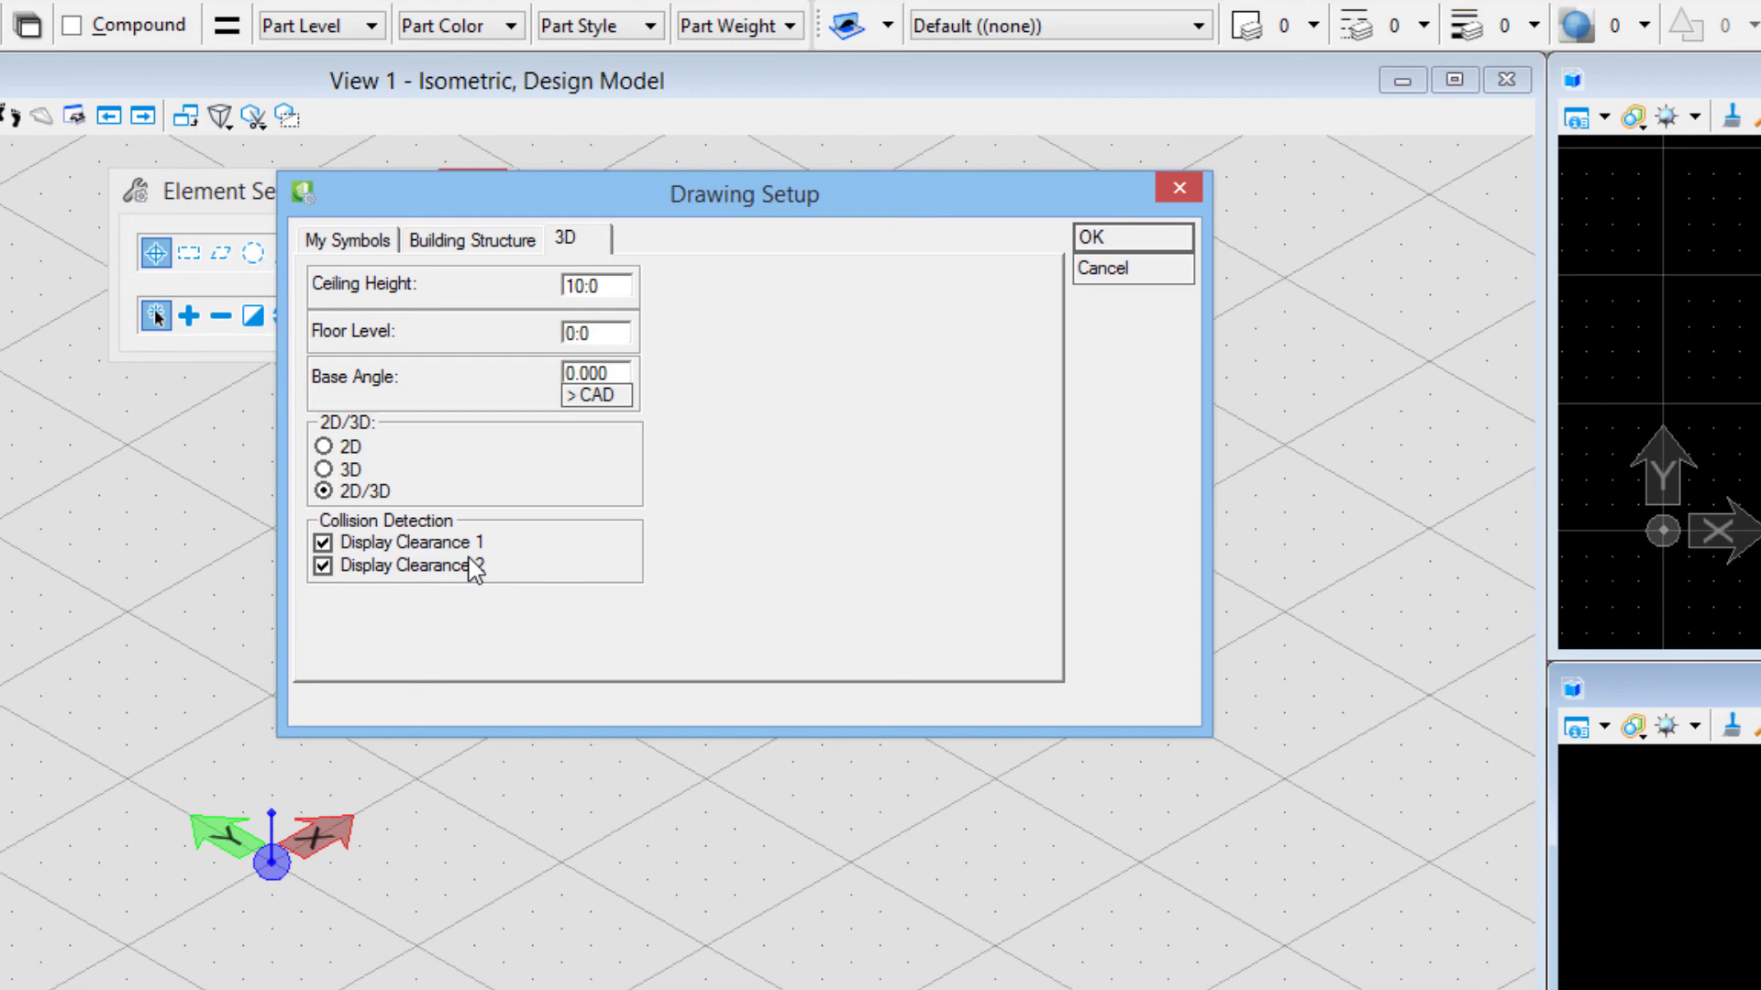
left_click(901, 195)
Step: Assign the drawing to Lobby Floor under Bldg 1 and accept the Drawing Setup
left_click(495, 244)
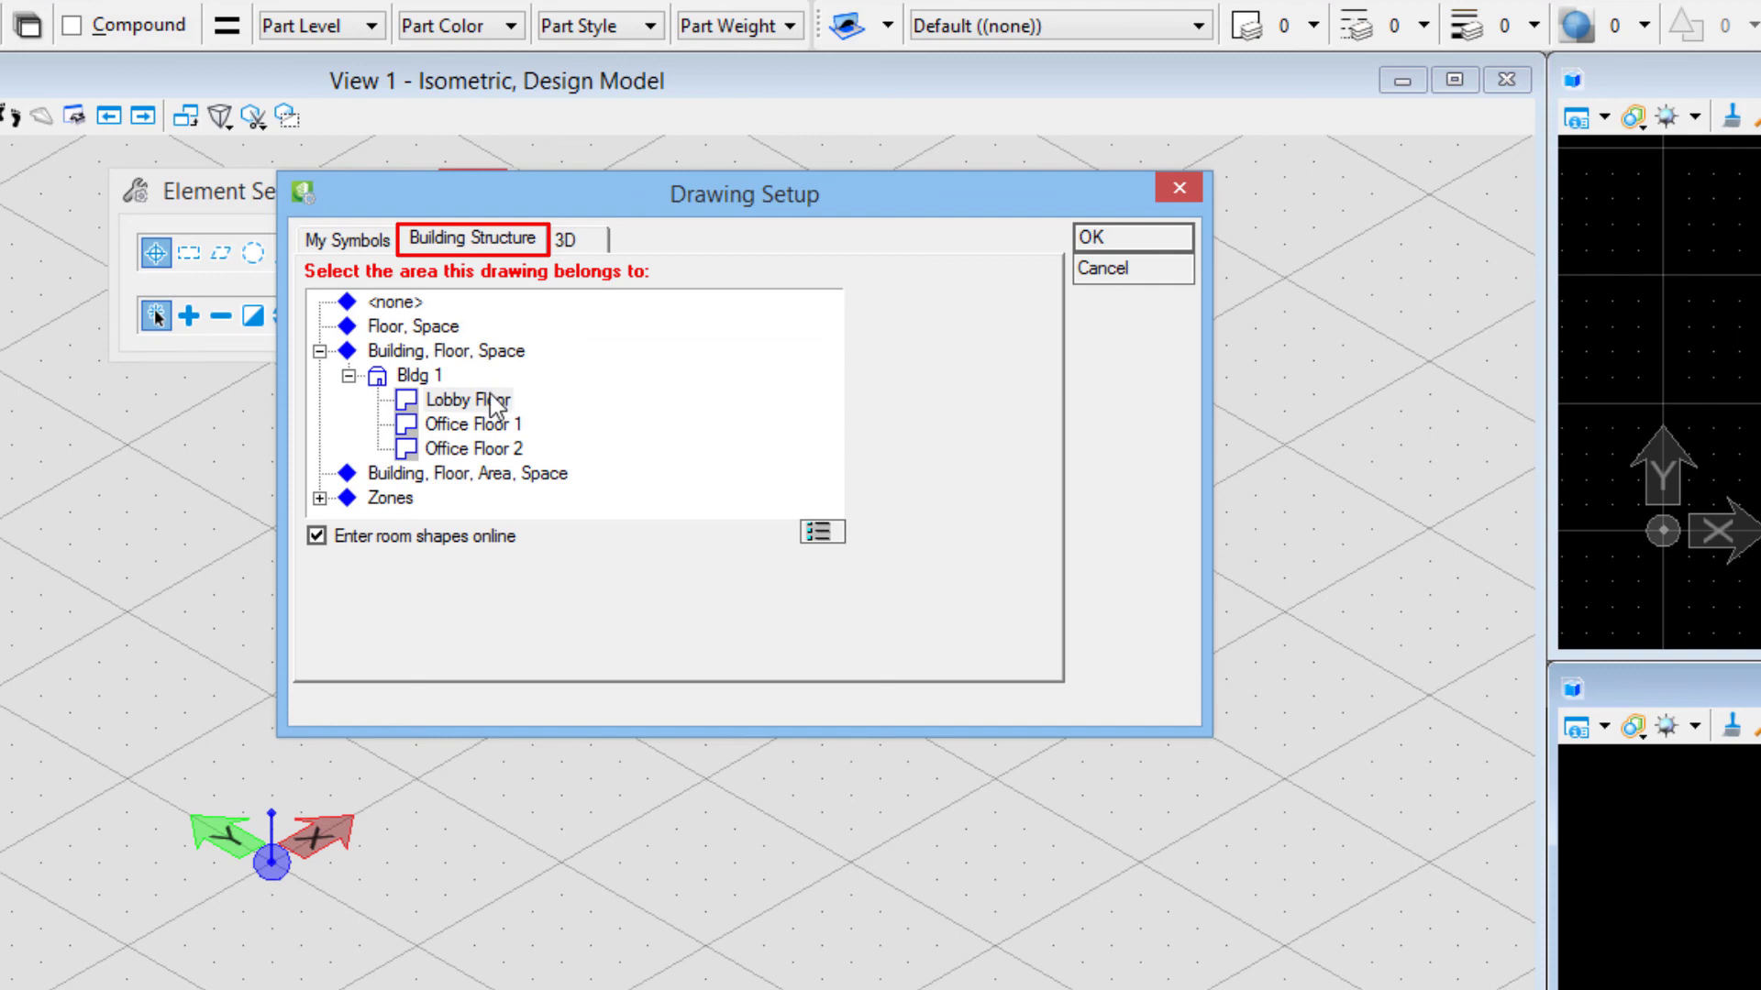
left_click(482, 409)
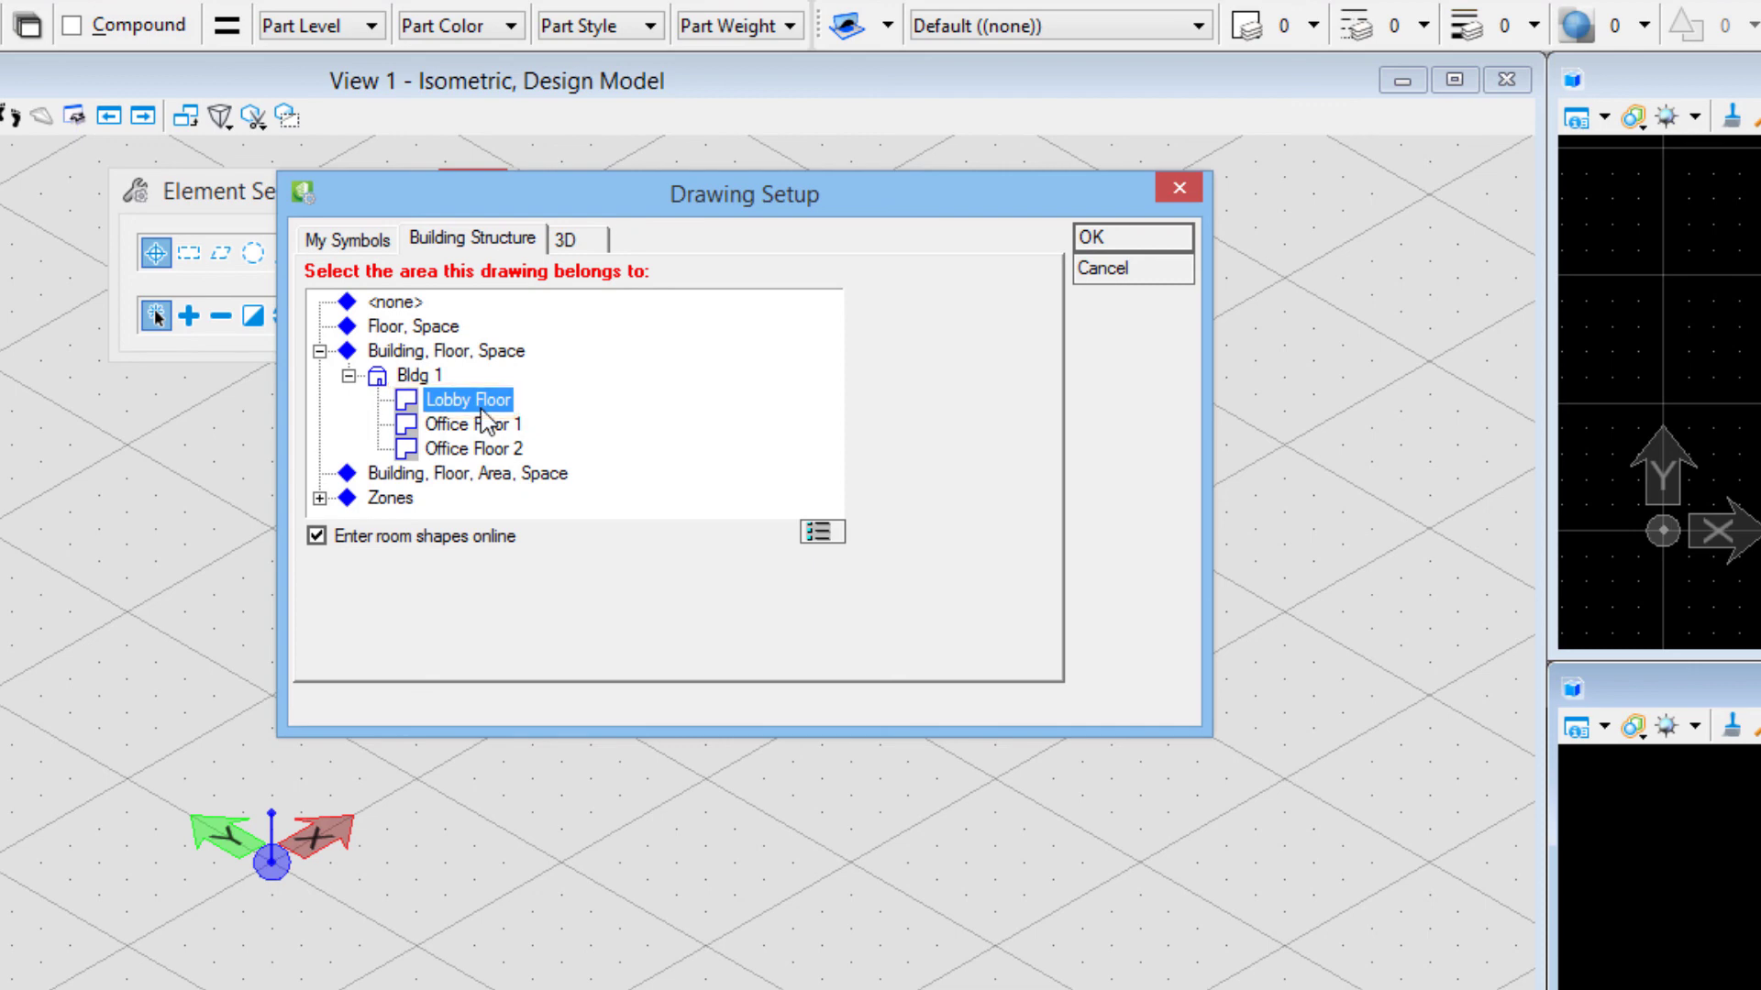
left_click(1110, 244)
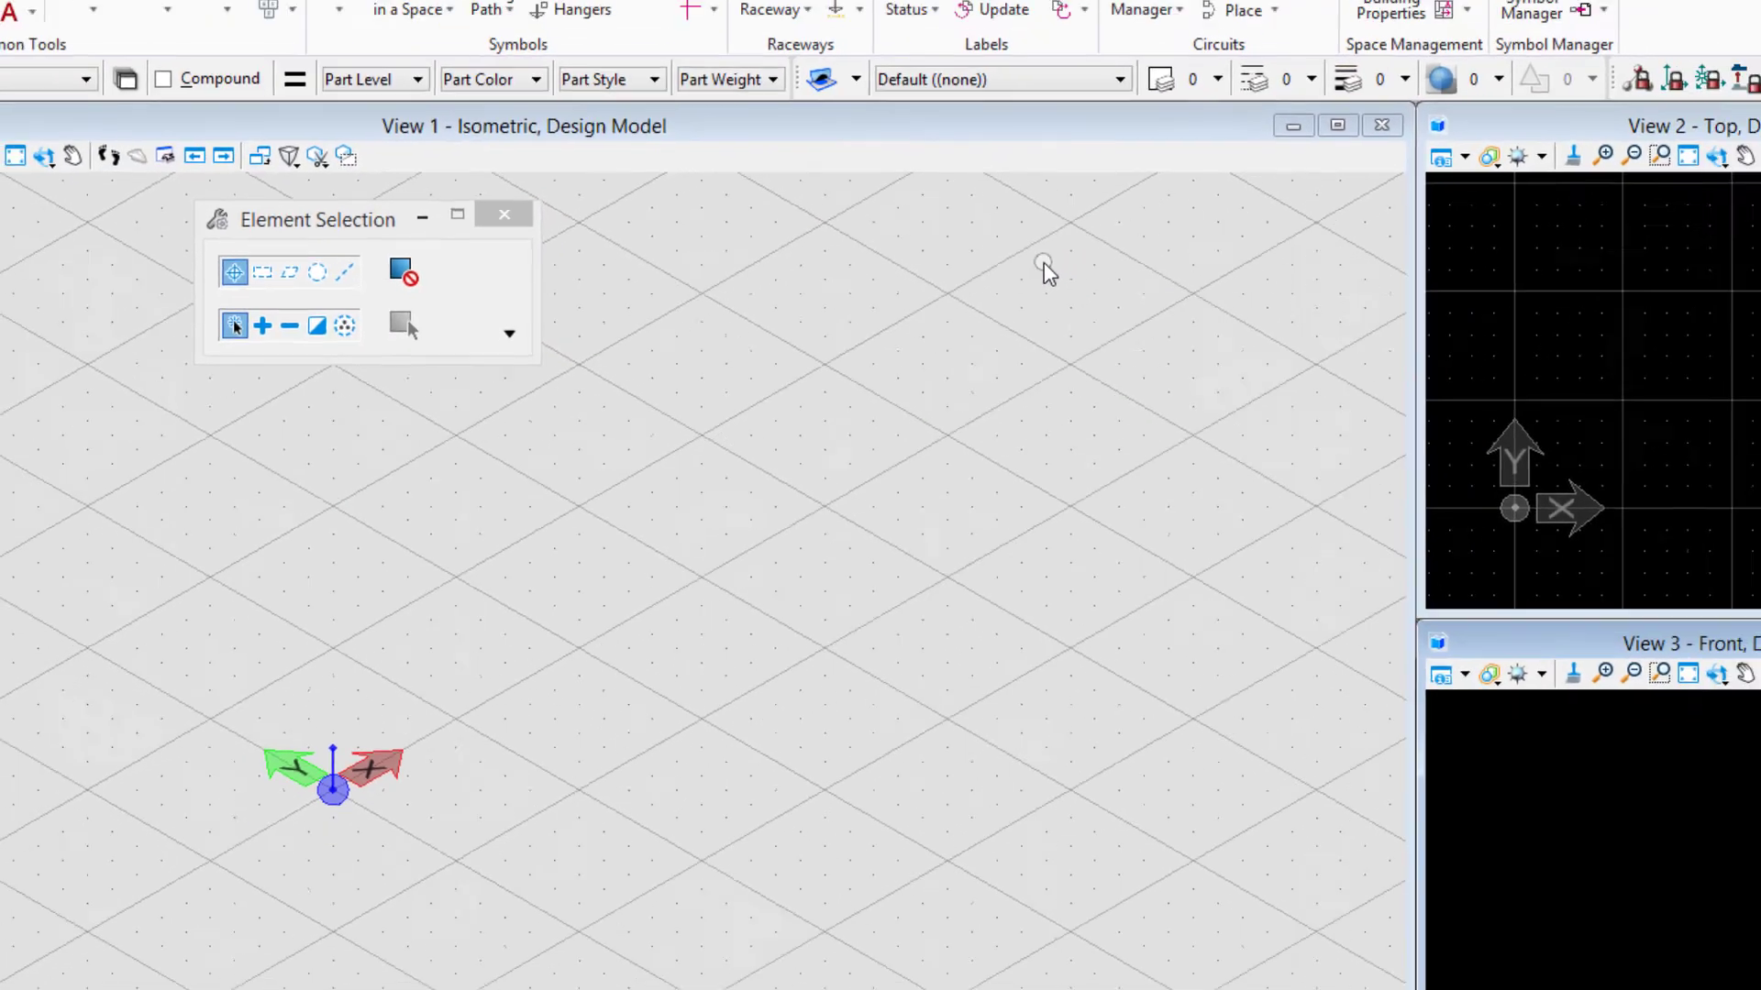